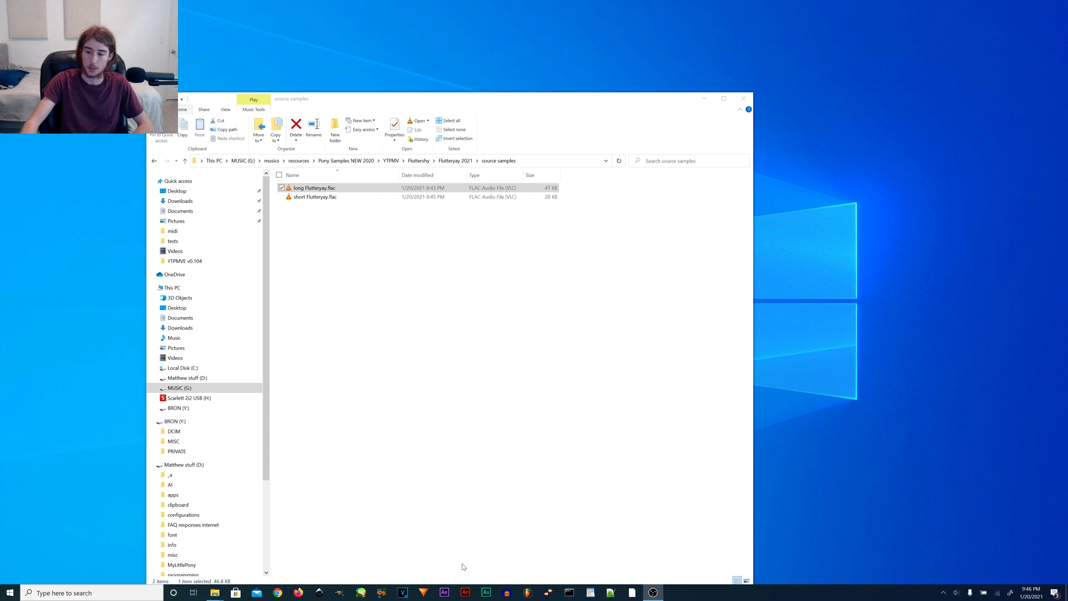
Step: Play long Flutteryay.flac from the source samples folder to hear the sample
left_click_drag(482, 115, 375, 113)
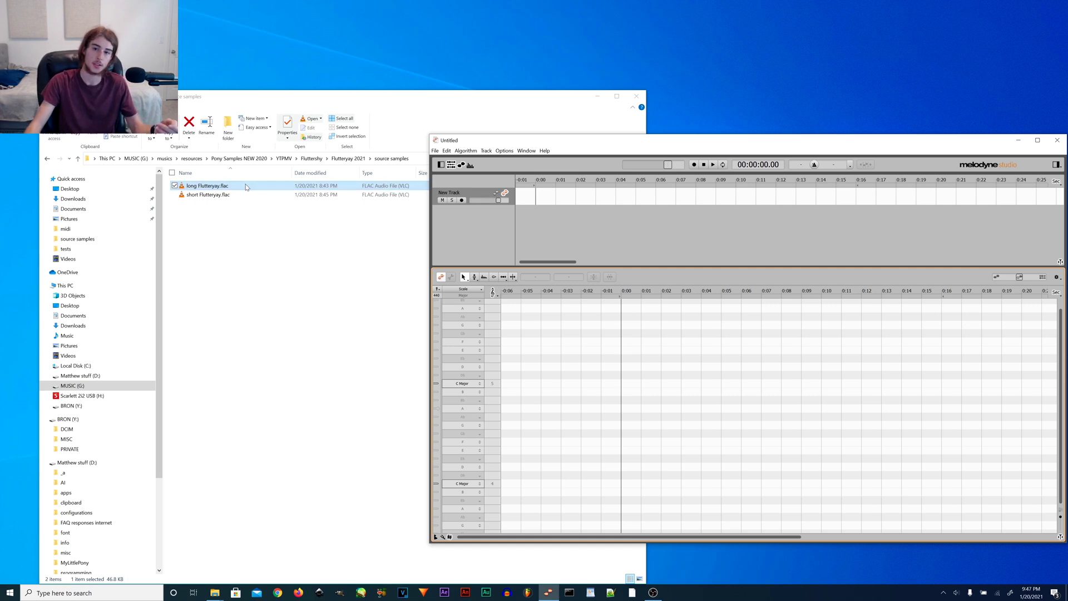
double_click(247, 187)
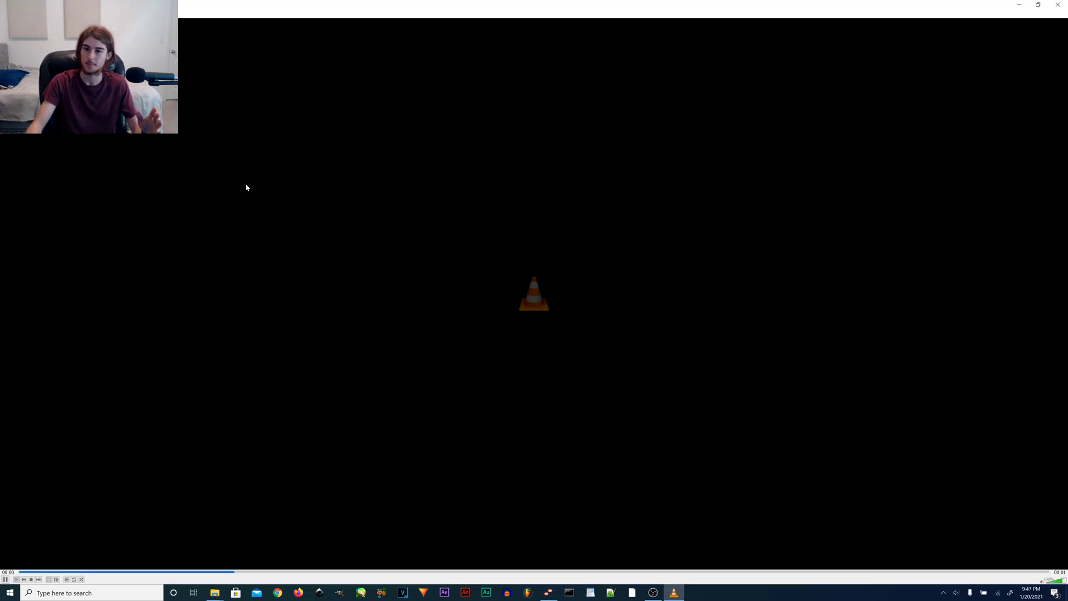
Step: Check the time grid setting and set the empty Melodyne project's tempo to 120
left_click(325, 121)
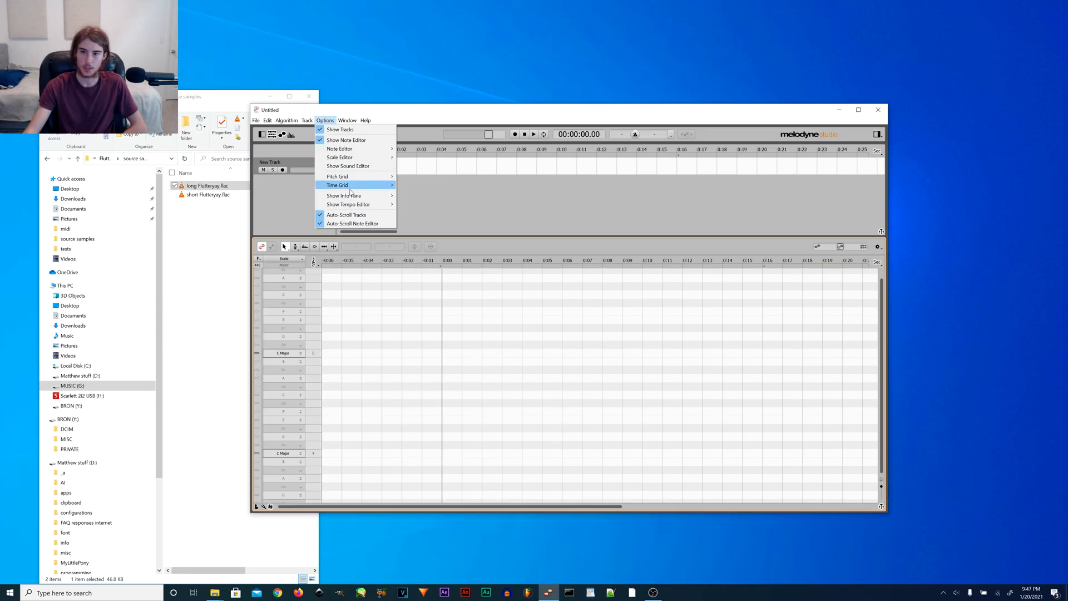
mouse_move(348, 185)
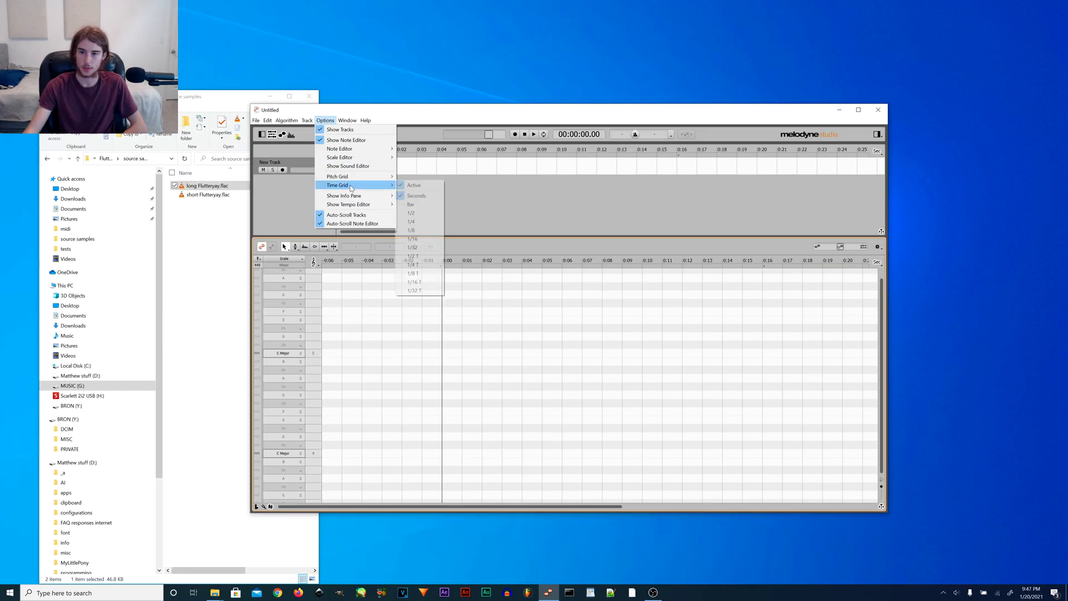
left_click(420, 188)
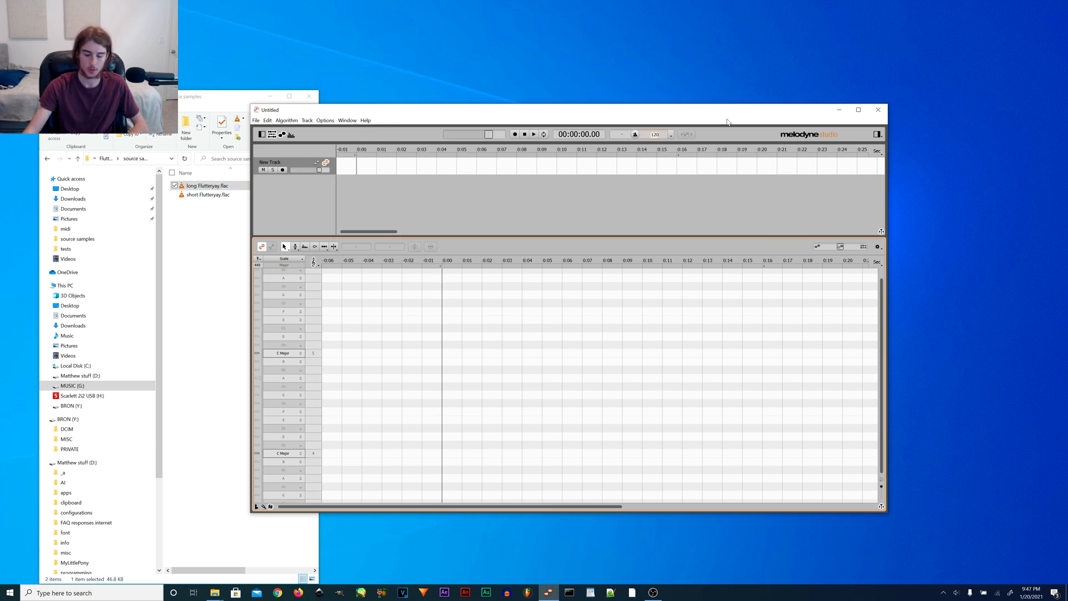
key("Return")
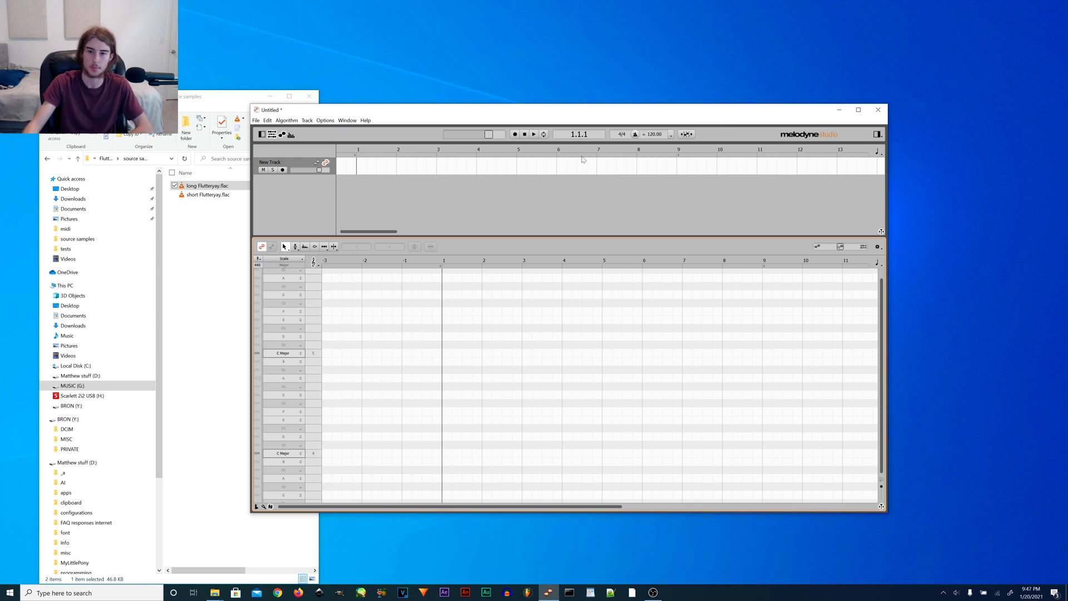
Step: Import long Flutteryay.flac into the note editor and align its note with the start of bar 1
left_click_drag(214, 186, 444, 377)
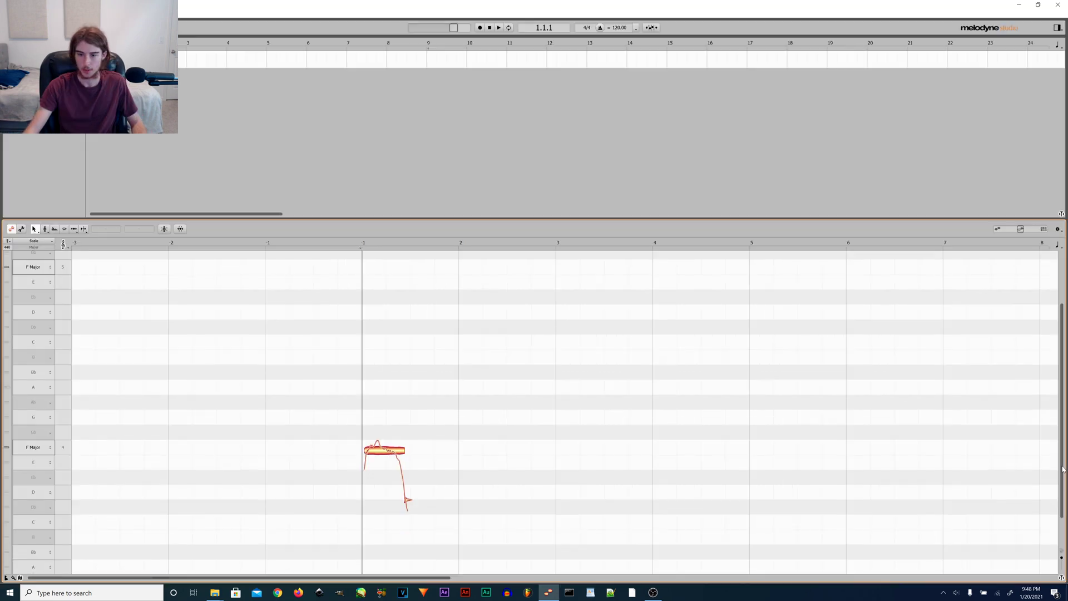
left_click_drag(1063, 469, 1063, 497)
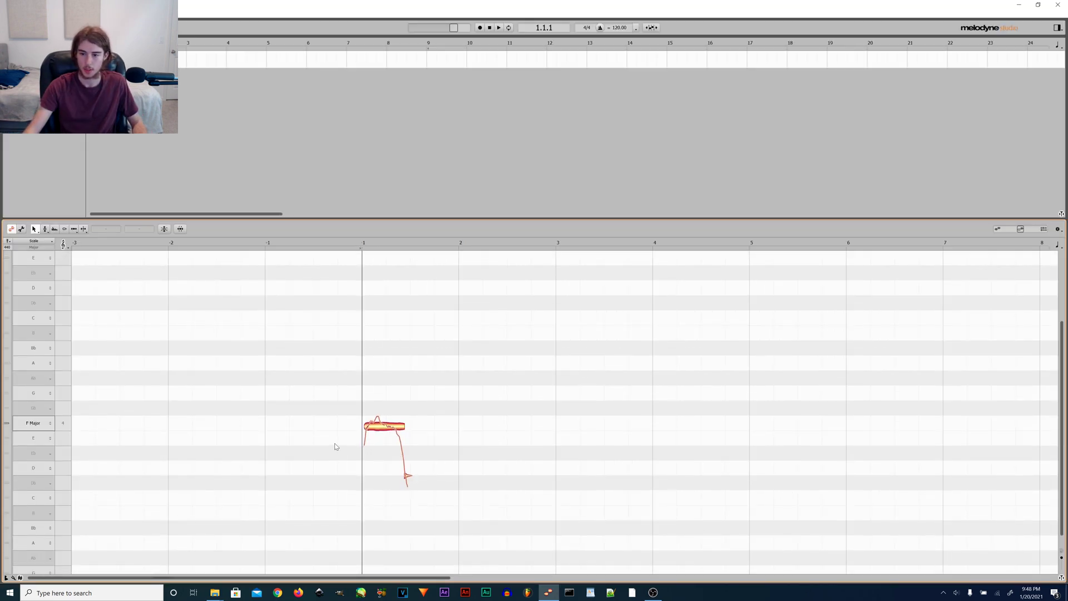
left_click(384, 427)
key("ctrl+z")
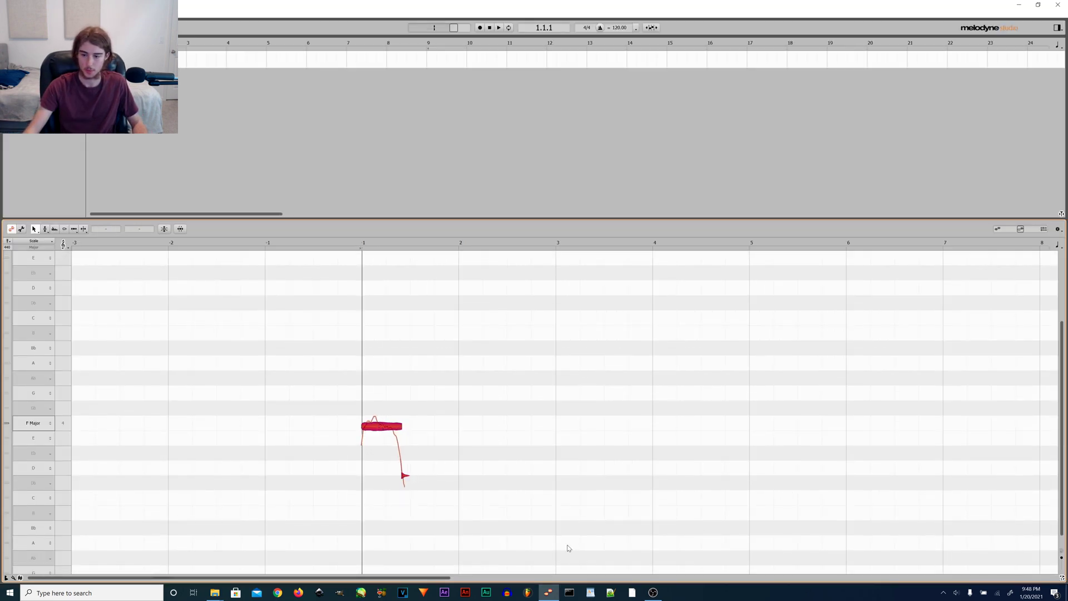
Step: Toggle the Active setting of the time grid
left_click_drag(397, 576, 356, 571)
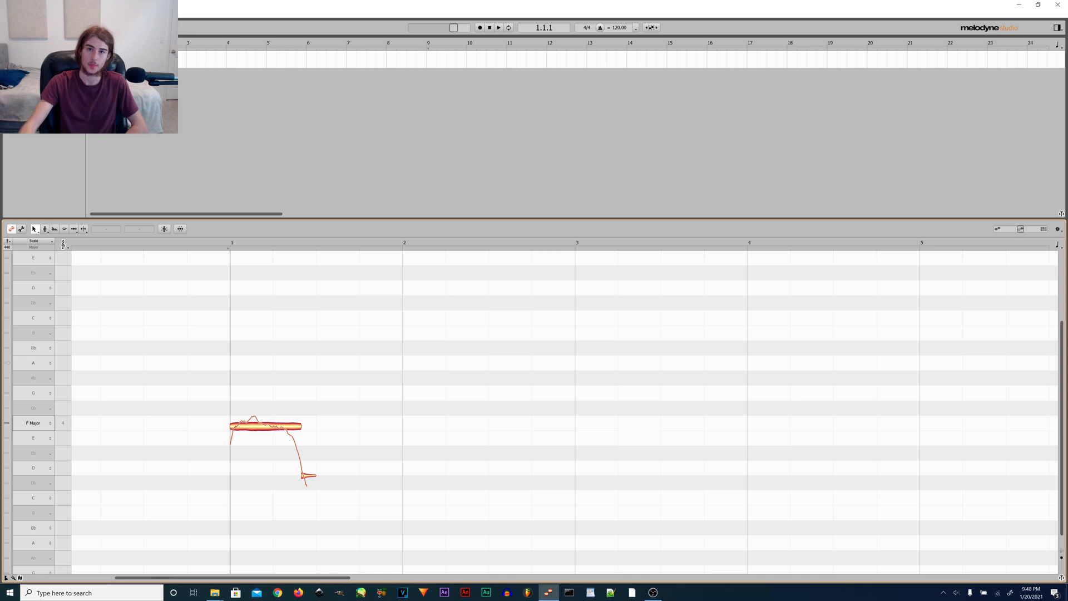
mouse_move(111, 78)
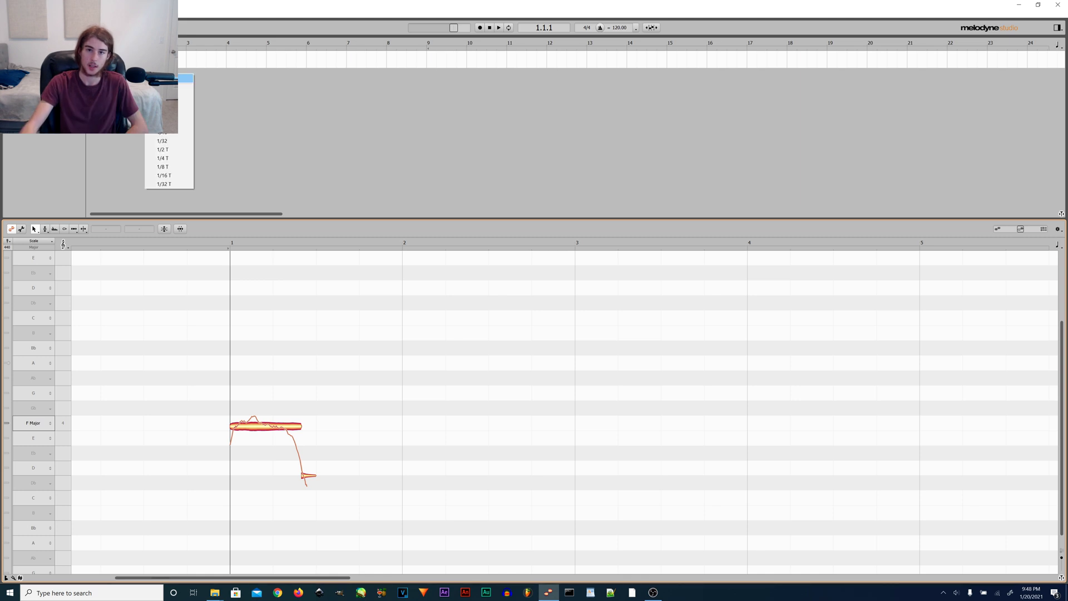
left_click(164, 79)
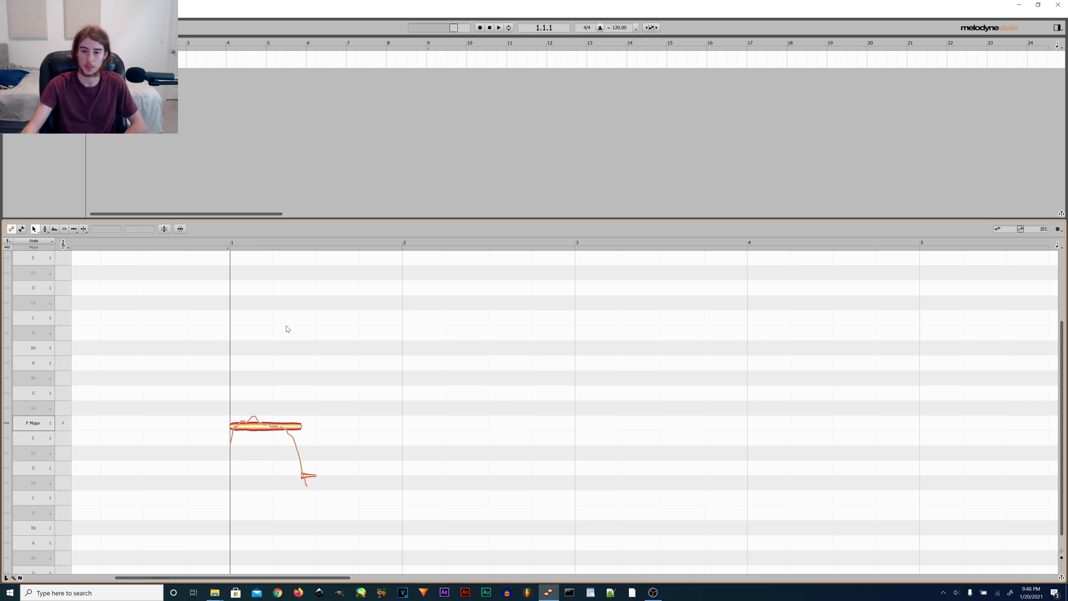
Step: Set the main F4 note's pitch deviation to 0 cents
key("ctrl+a")
left_click(141, 230)
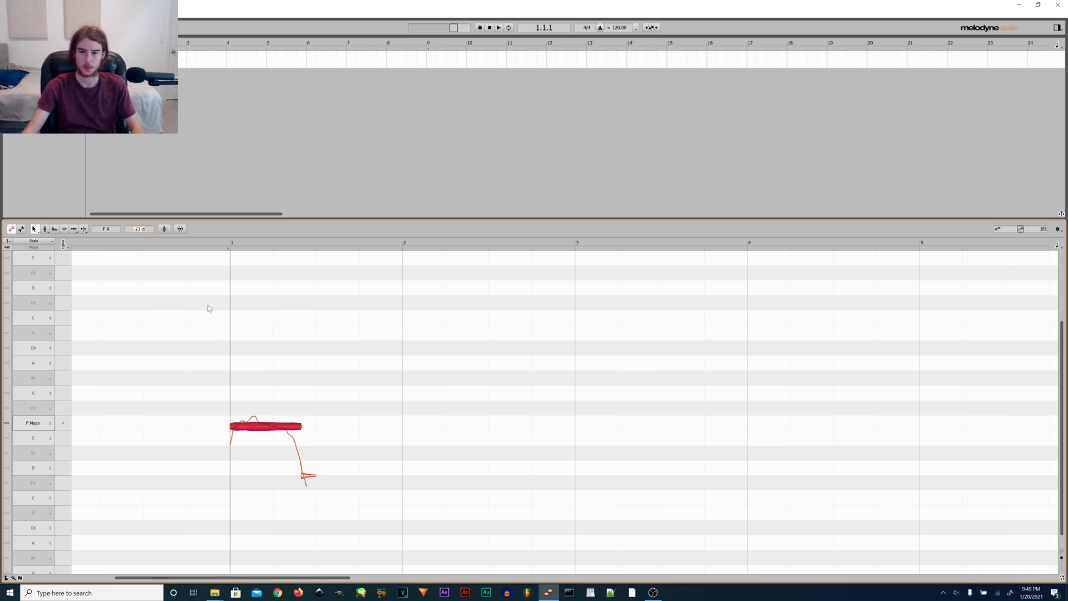
type("0")
key("Return")
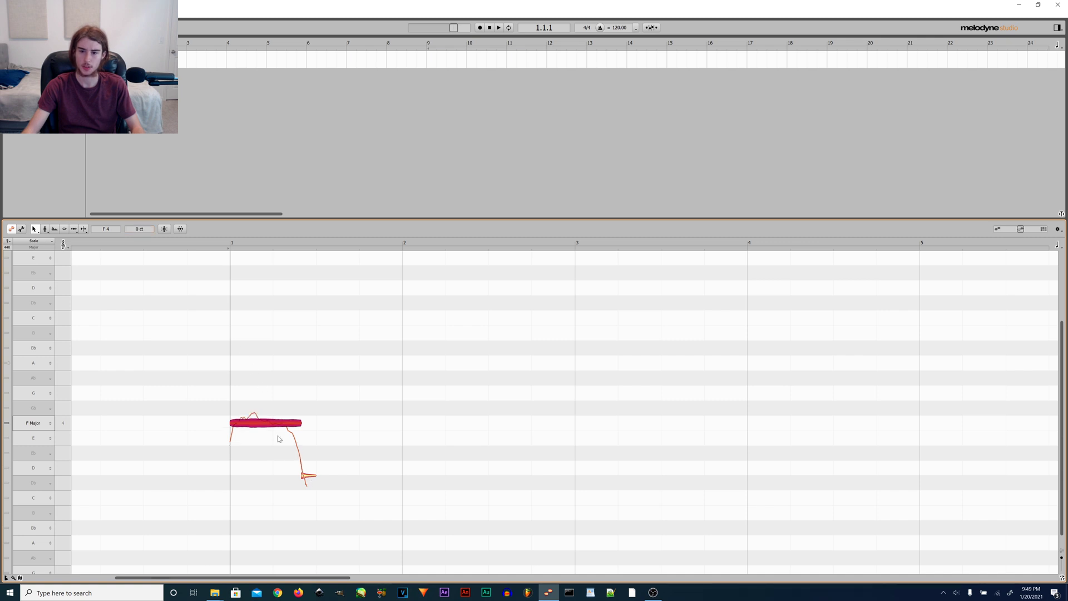
Step: Raise the pitch of the short tail note at the end of the sample toward the main note
left_click(307, 477)
left_click_drag(310, 479, 313, 427)
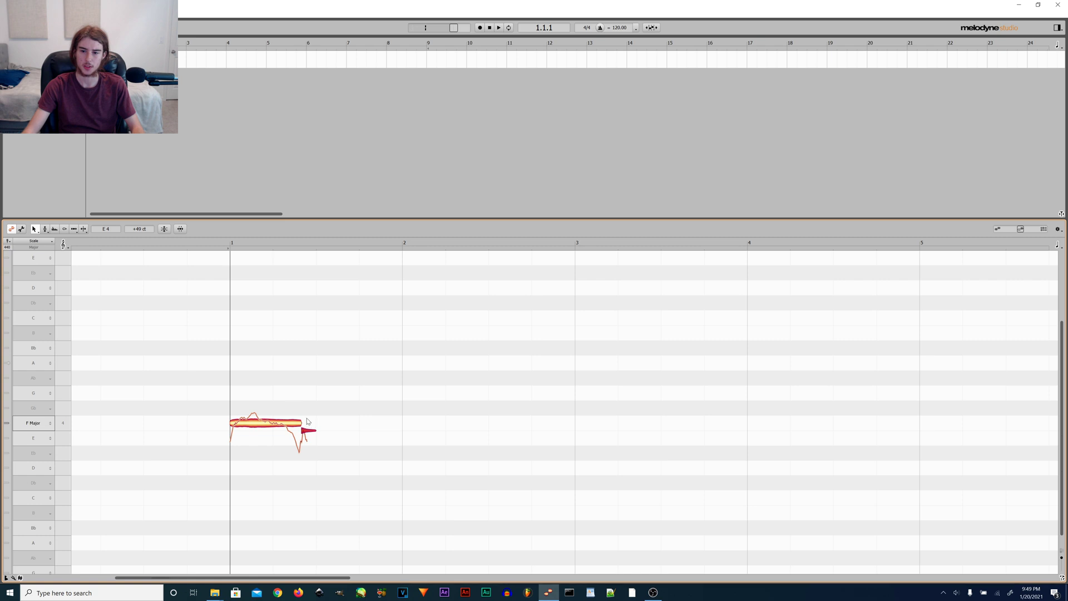
double_click(146, 229)
left_click_drag(310, 428, 309, 421)
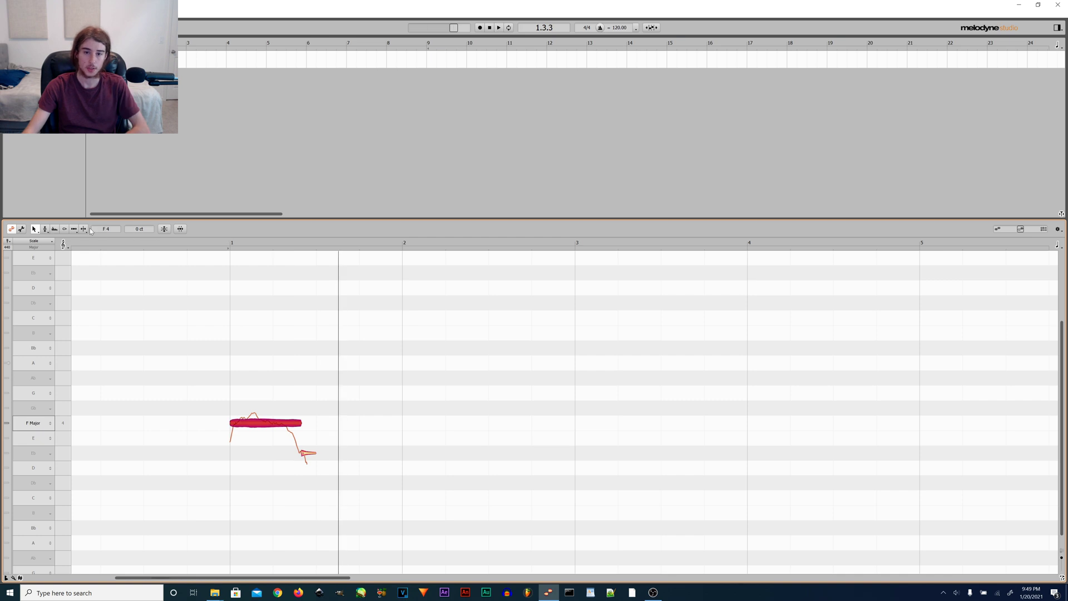
Step: Flatten the notes' pitch curves with the Pitch Drift tool and bring the short tail note up to F4
left_click(45, 228)
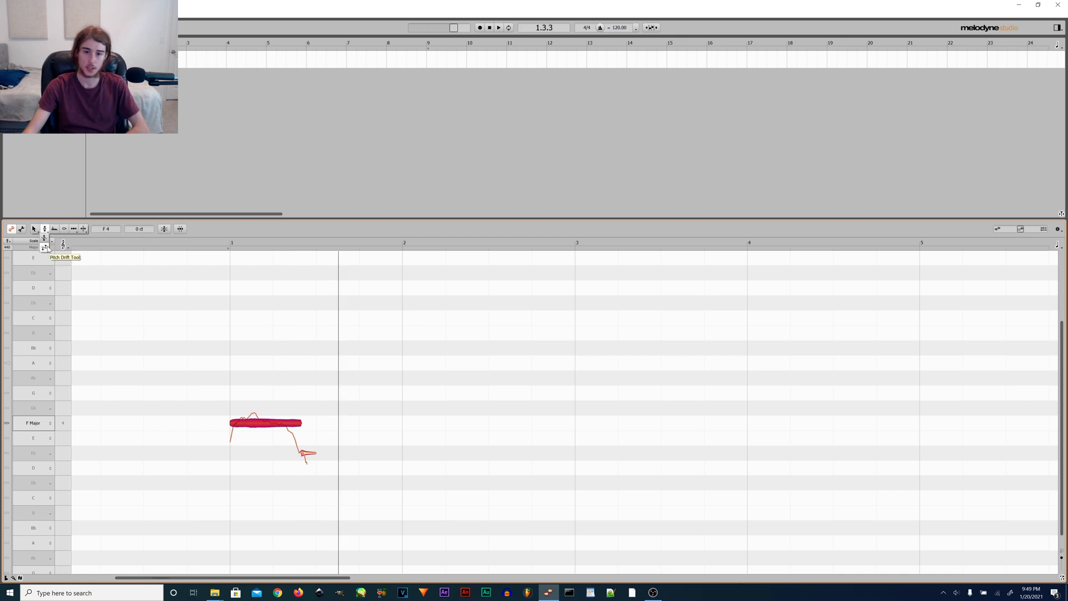
left_click(46, 247)
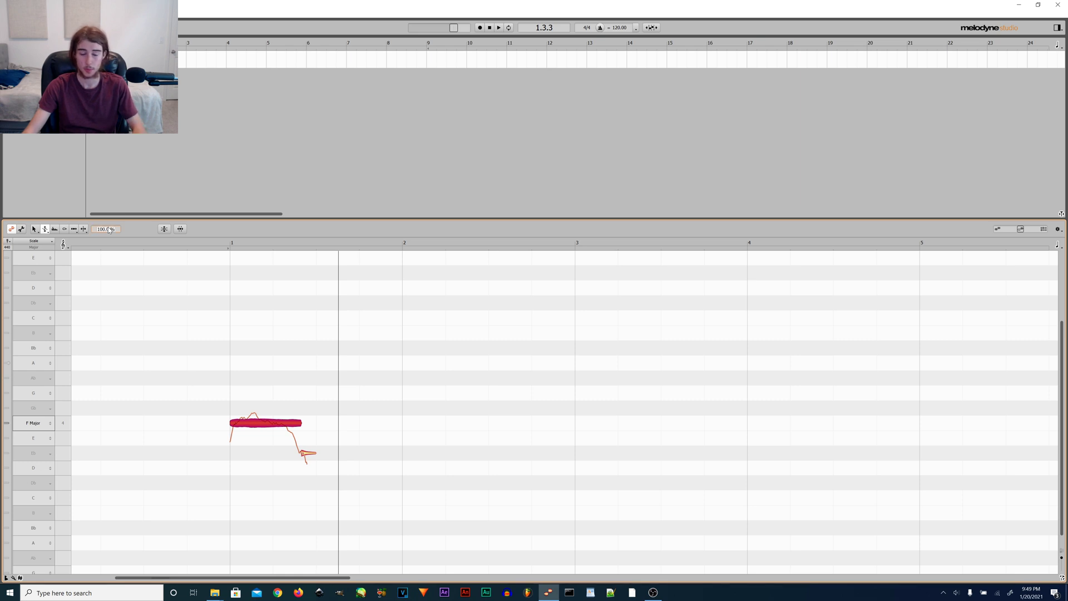
double_click(287, 417)
left_click(217, 243)
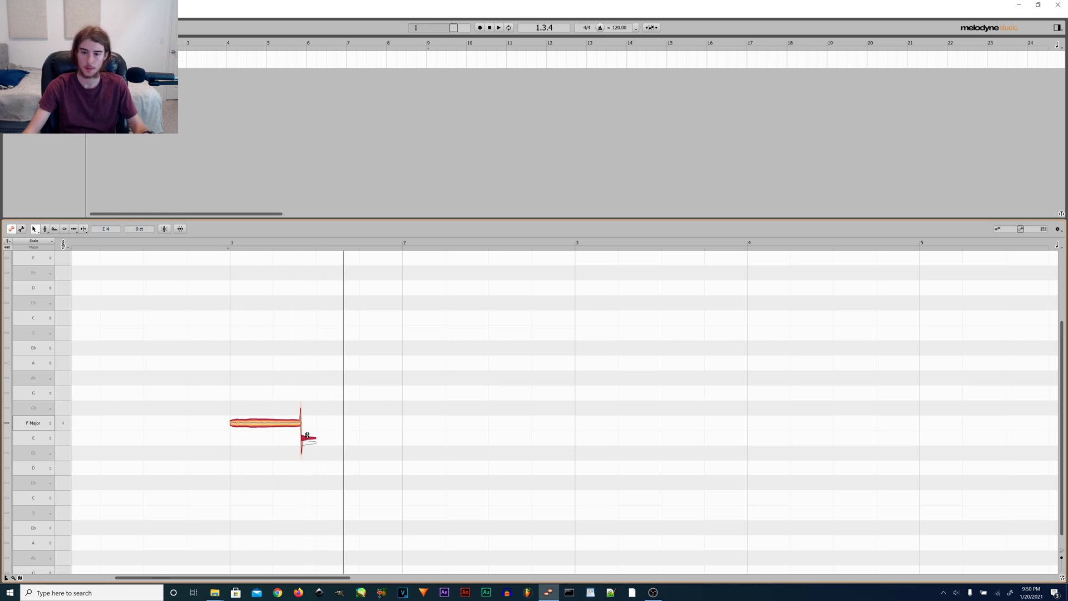
left_click(221, 244)
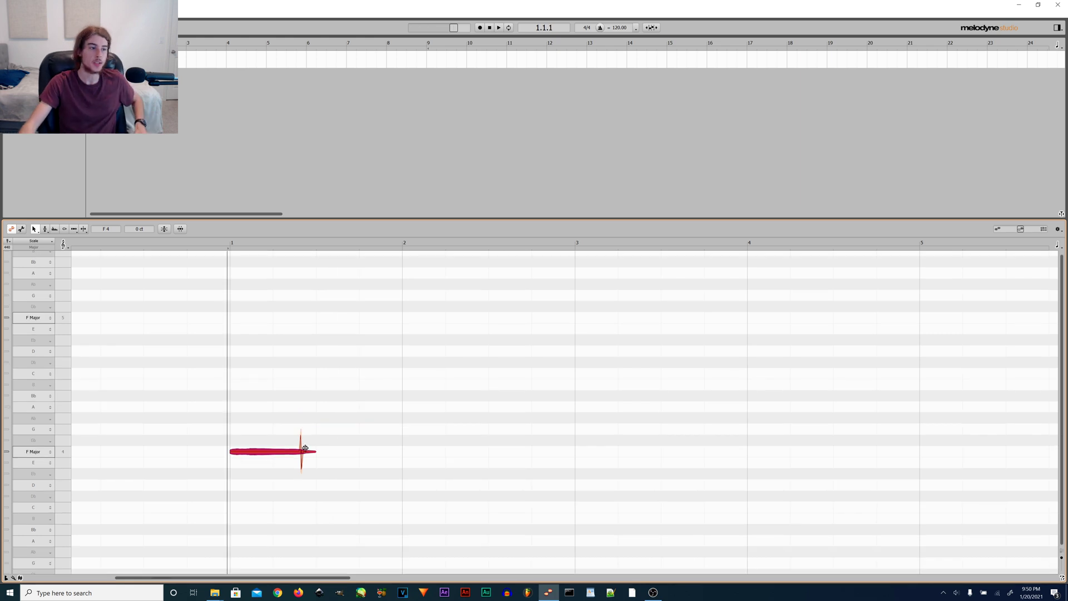
Step: Transpose the main note and its tail together down to C3 and play them back
left_click_drag(269, 450, 269, 550)
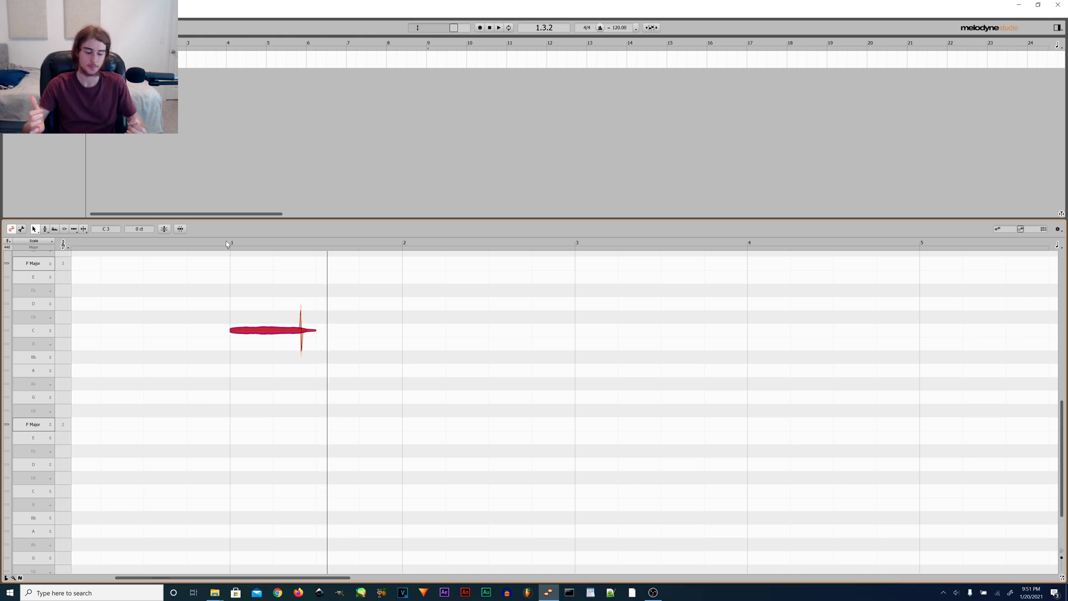
left_click(215, 249)
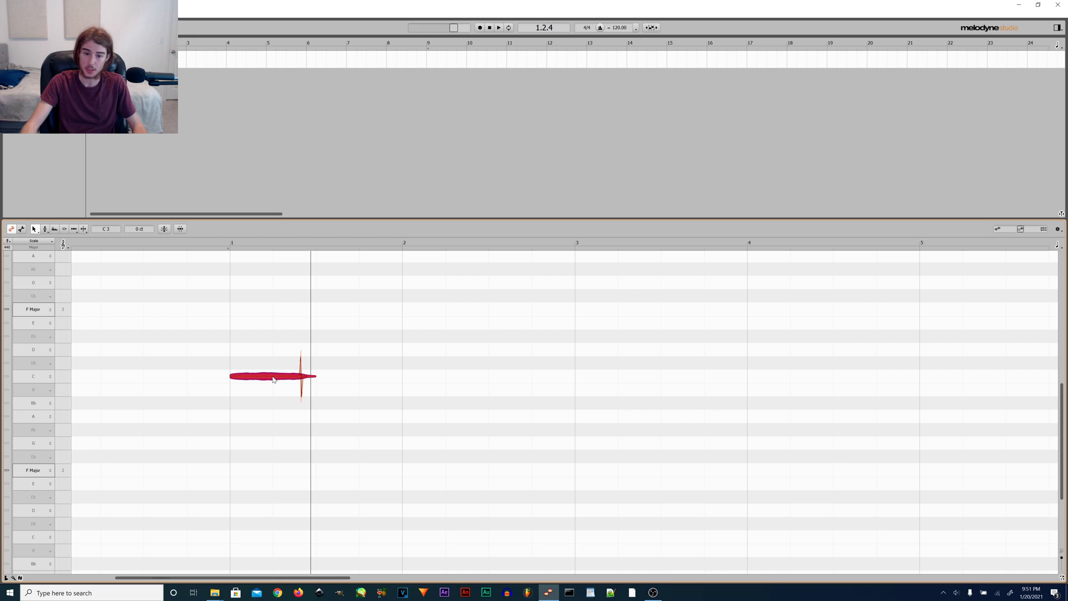
Step: Try transposing both notes another octave down to C2 and play them back
left_click_drag(272, 378, 250, 529)
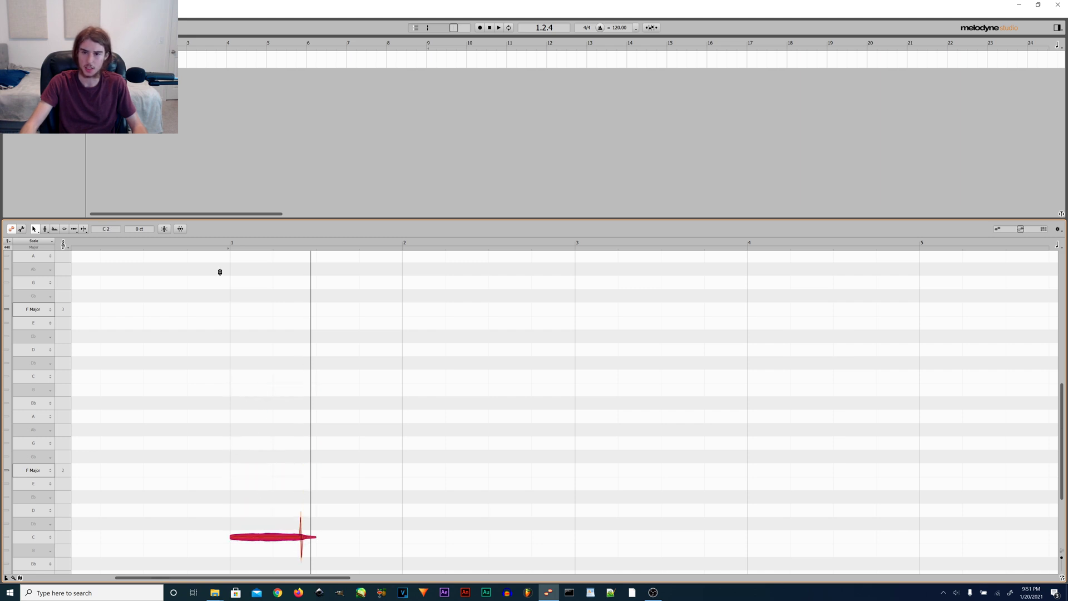
key("space")
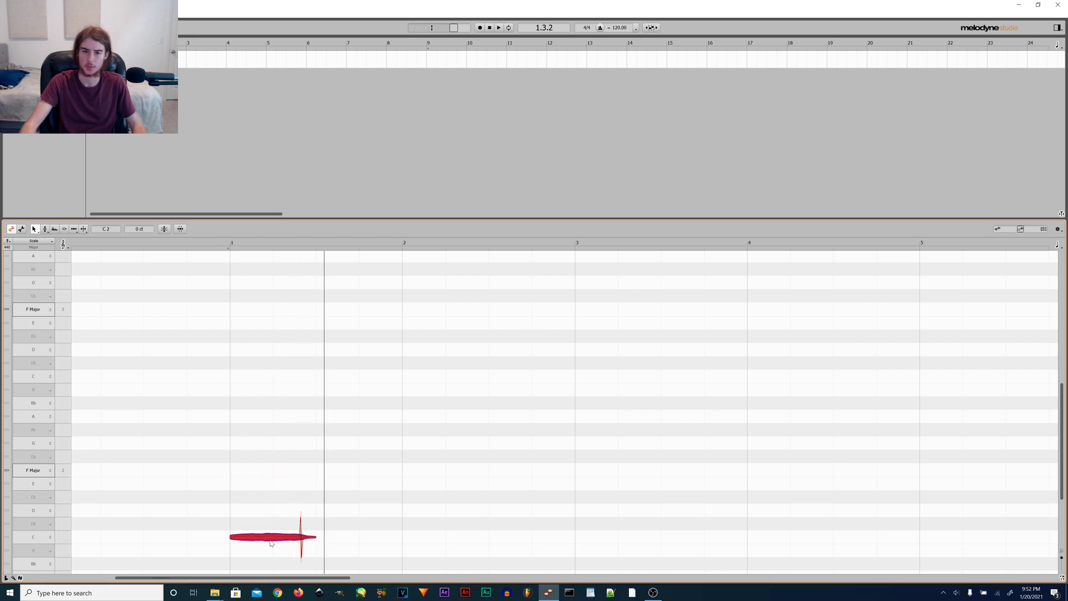
key("ctrl+z")
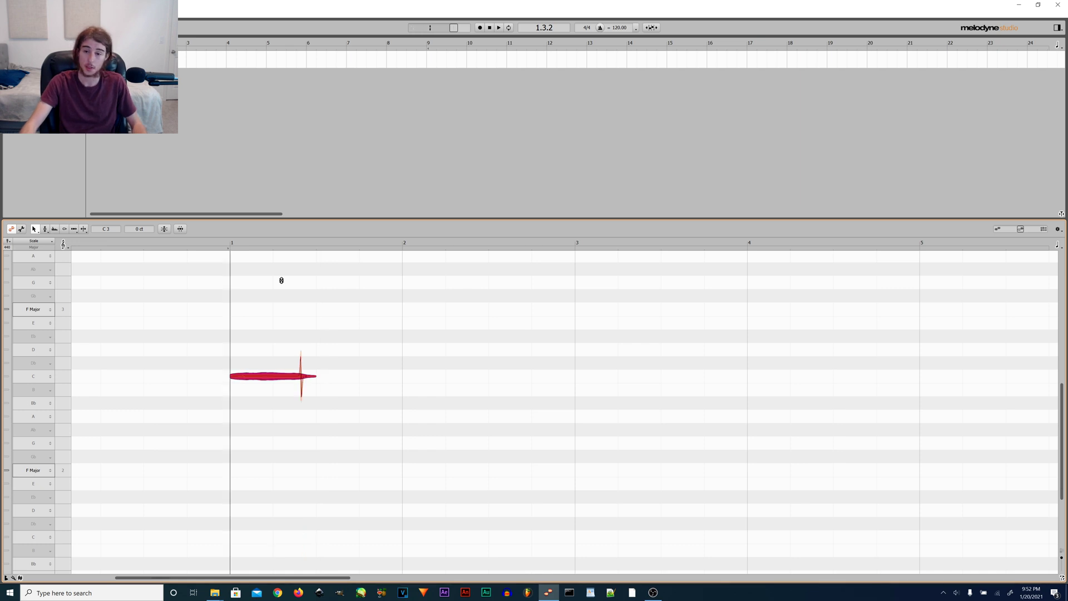
Step: Play the C3 sample, then paste copies of it at the start of bars 2, 3 and 4
left_click(230, 245)
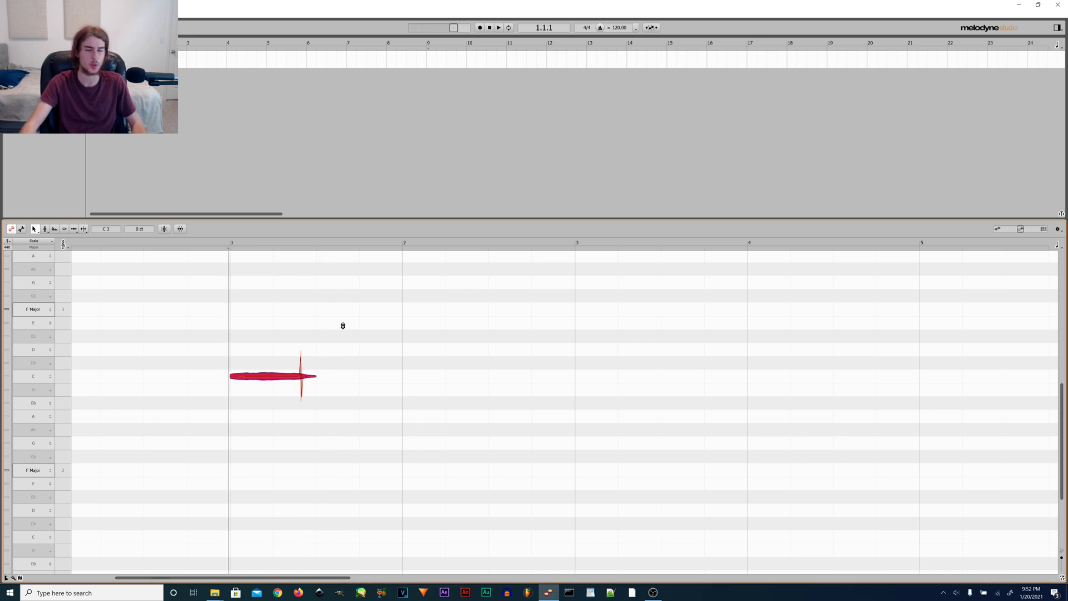
key("space")
left_click(408, 340)
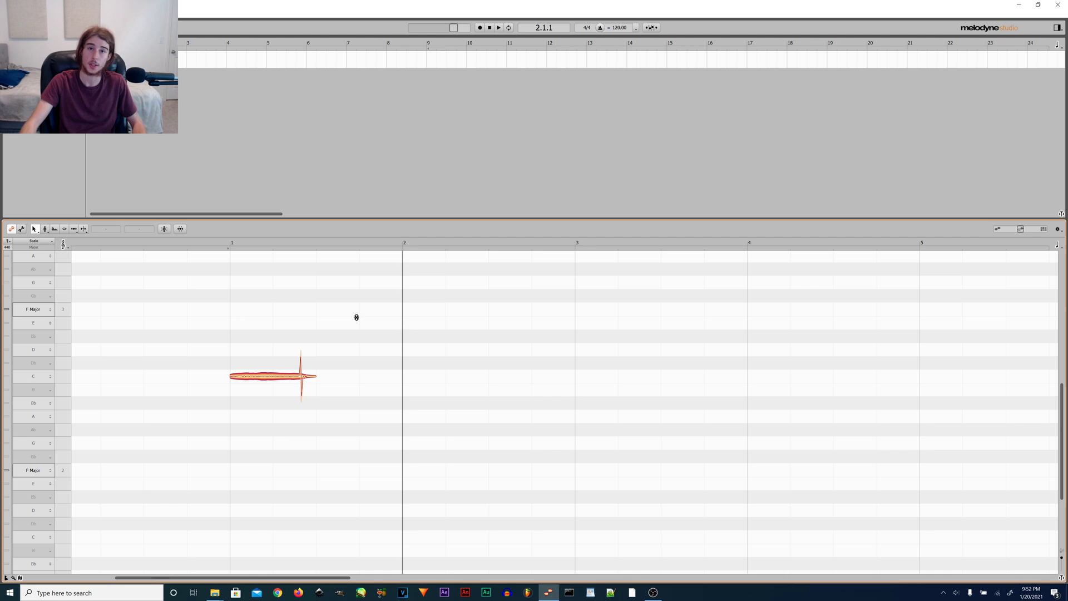
key("ctrl+v")
left_click(576, 244)
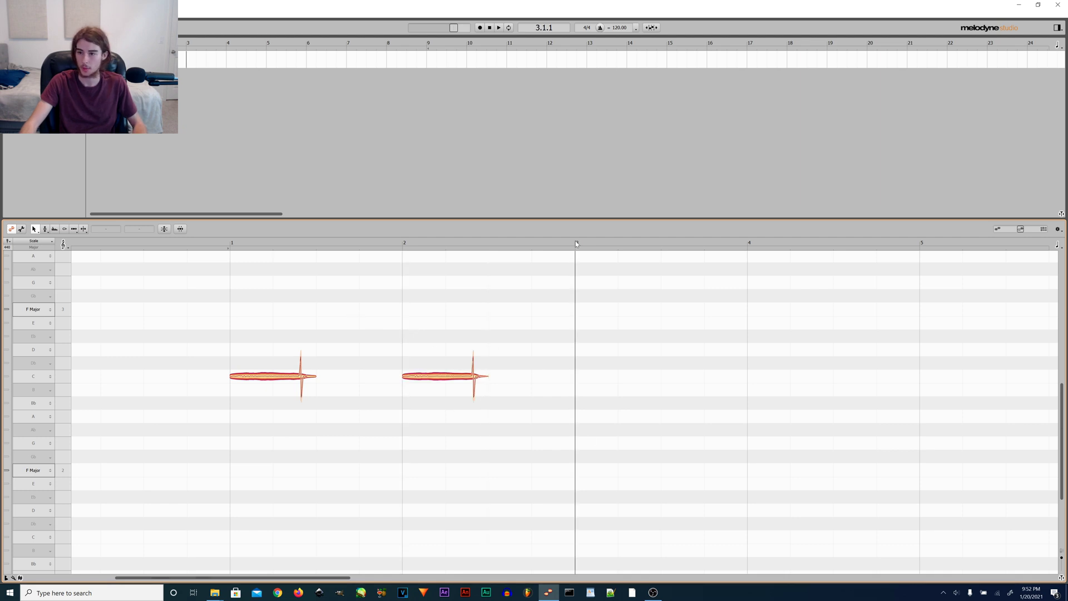
key("ctrl+v")
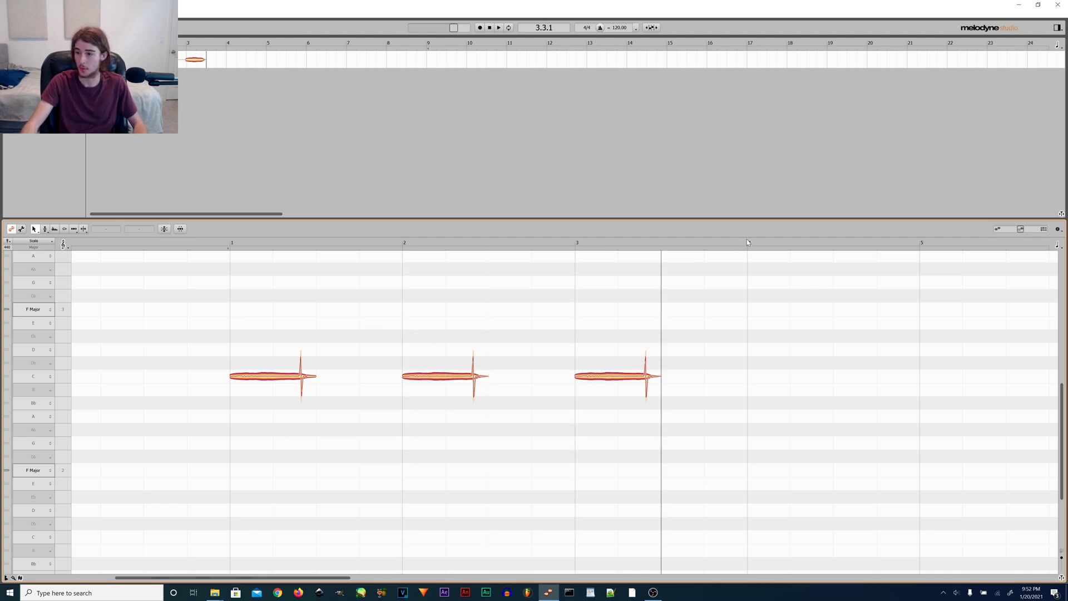
left_click(747, 243)
key("ctrl+v")
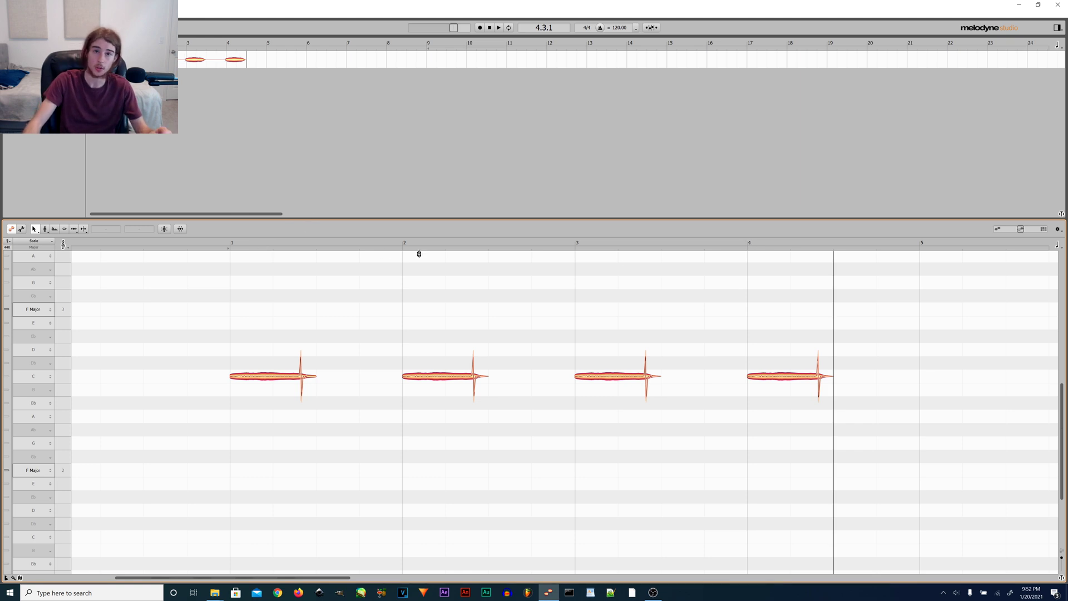
Step: Raise the copies in bars 2 to 4 so that each bar is one semitone higher, from C3 up to Eb3
left_click_drag(877, 420, 408, 325)
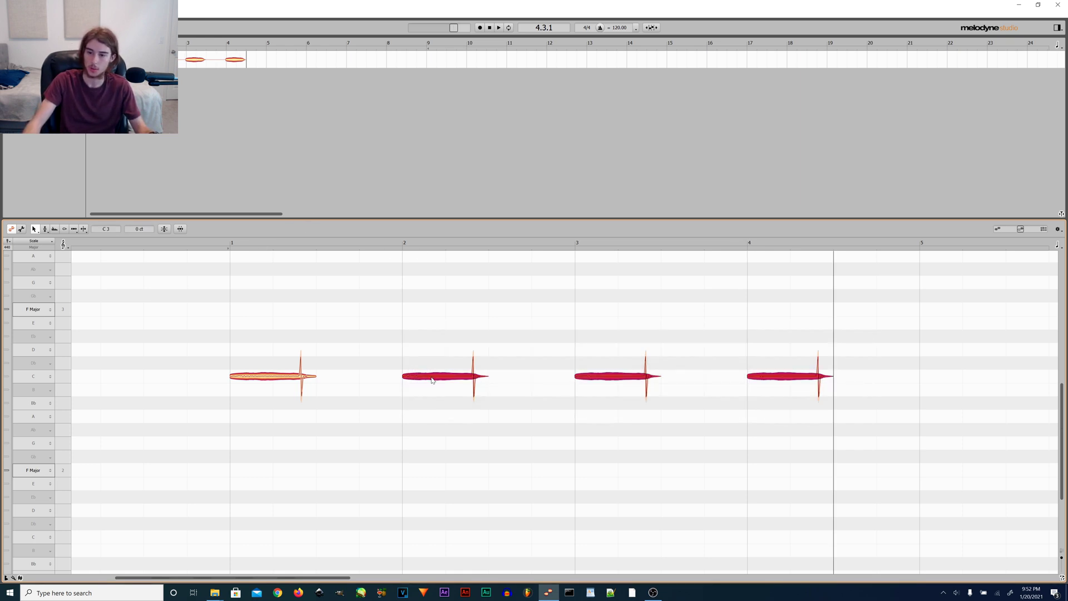
left_click_drag(431, 380, 432, 366)
left_click_drag(895, 417, 593, 354)
left_click_drag(908, 398, 747, 327)
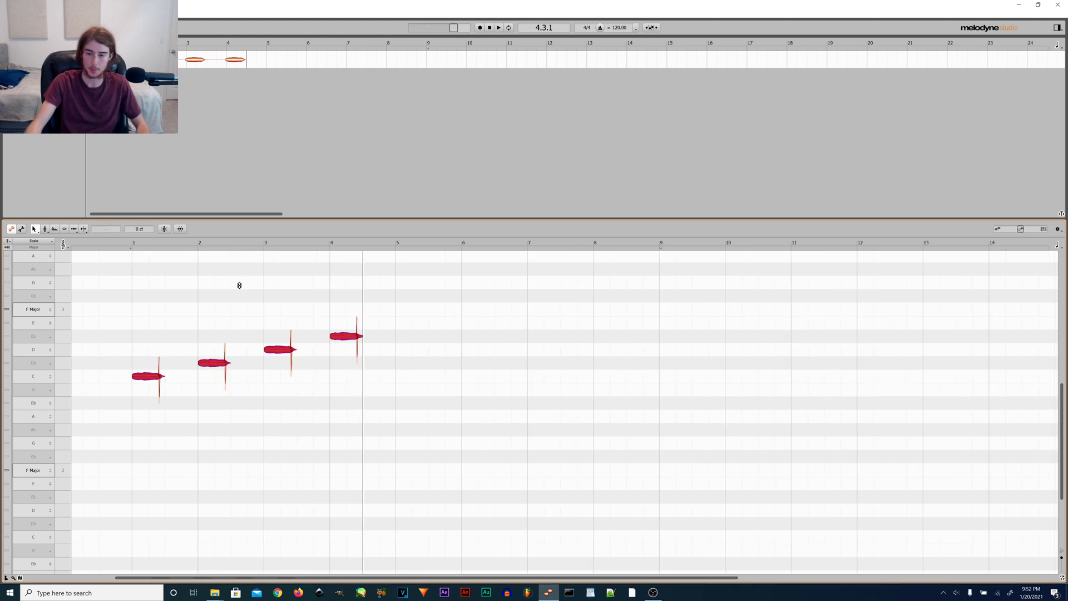
Step: Extend the chromatic run through bar 48 by pasting raised copies of the four-note group from bar 5 onward, playing back the last note
key("space")
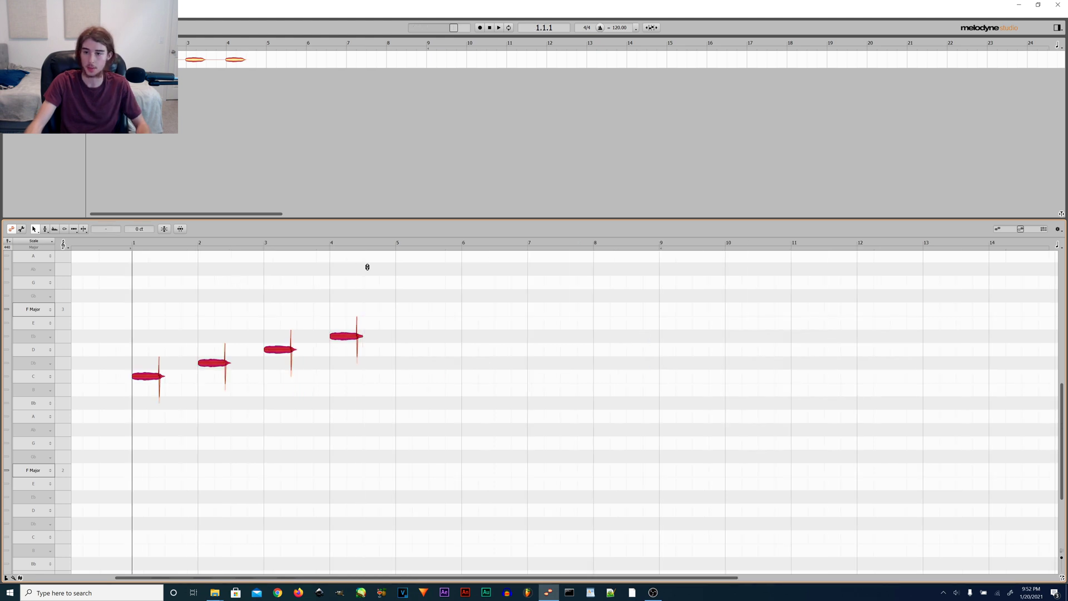
left_click(396, 242)
key("ctrl+v")
left_click_drag(404, 376, 405, 318)
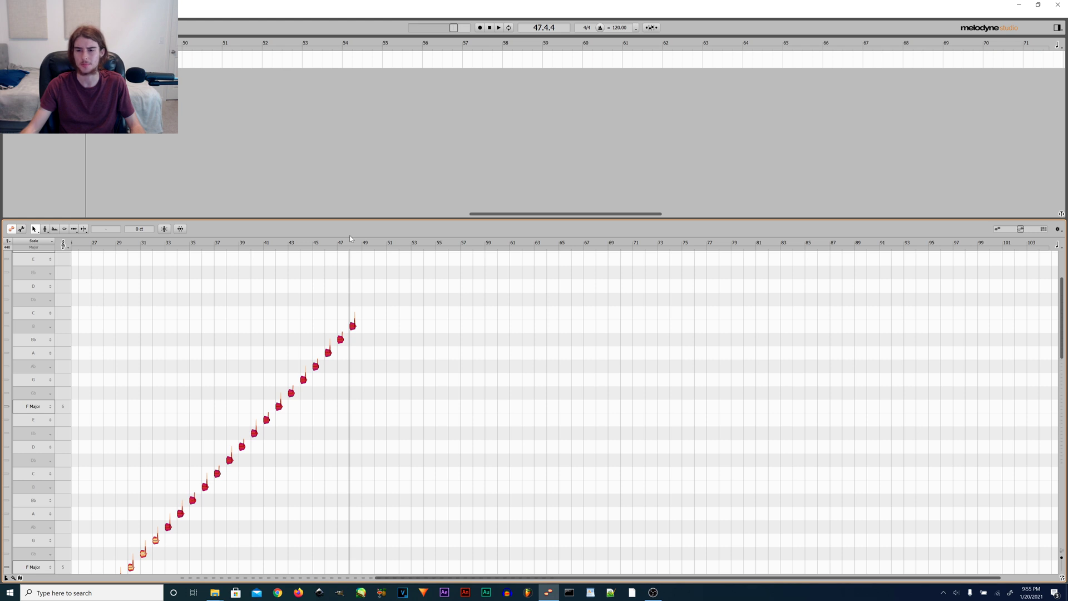
key("space")
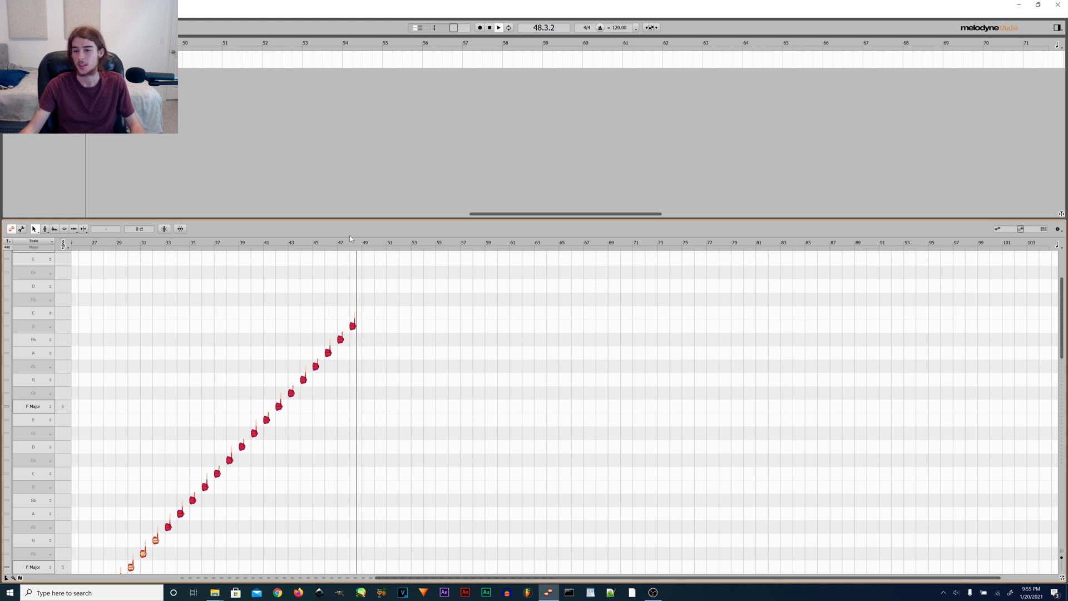
Step: Play back part of the chromatic run around bars 14 and 15
scroll(236, 556, "down", 2)
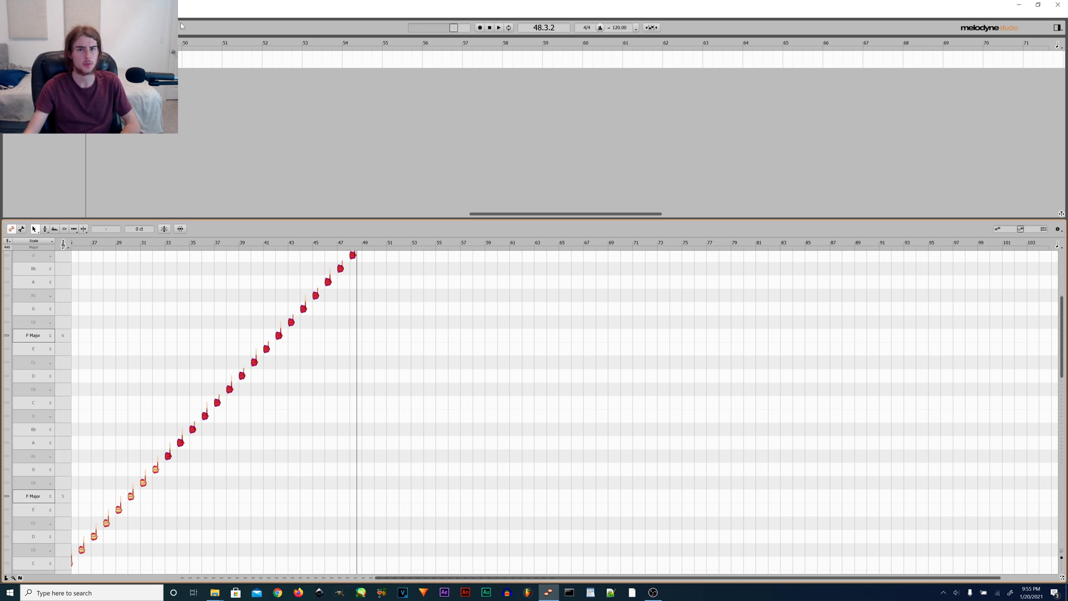
type("F")
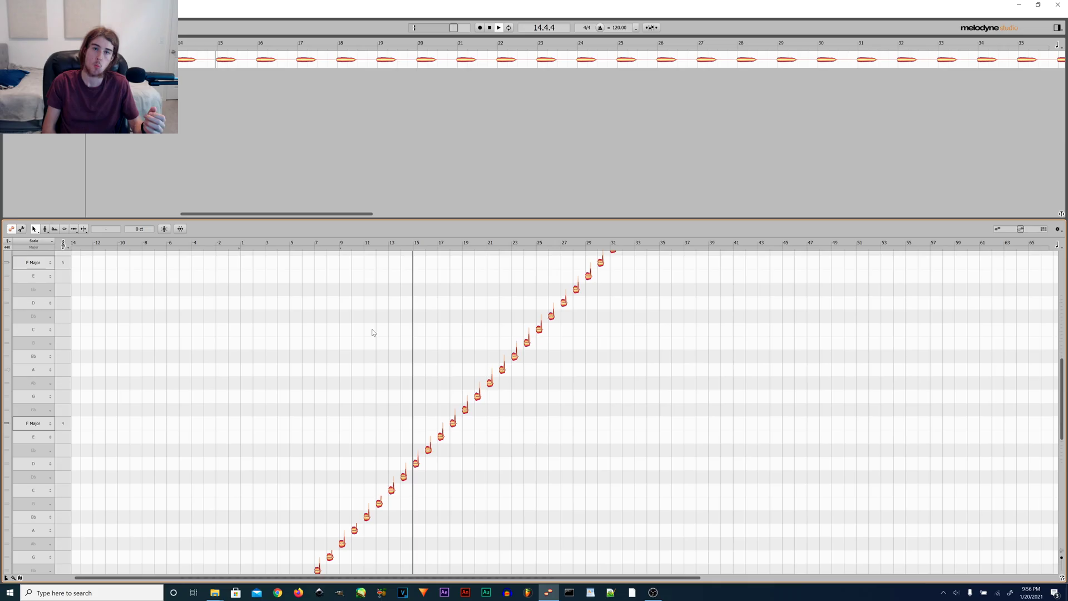
key("space")
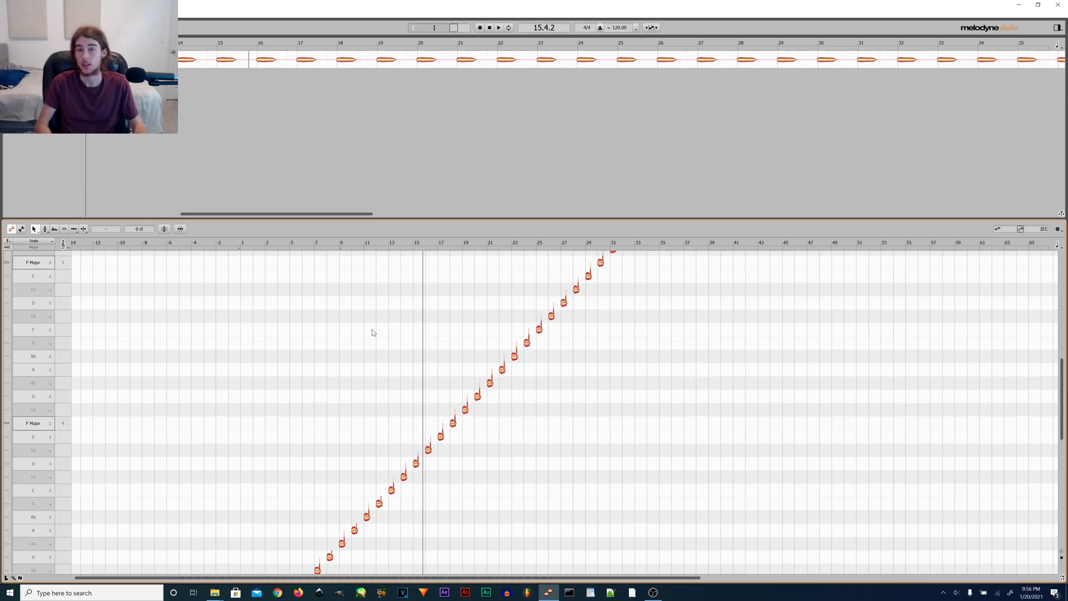
Step: Export the chromatic run as a 44.1 kHz, 24-bit WAV named long Flutteryay, using the individual range for each track
left_click(8, 14)
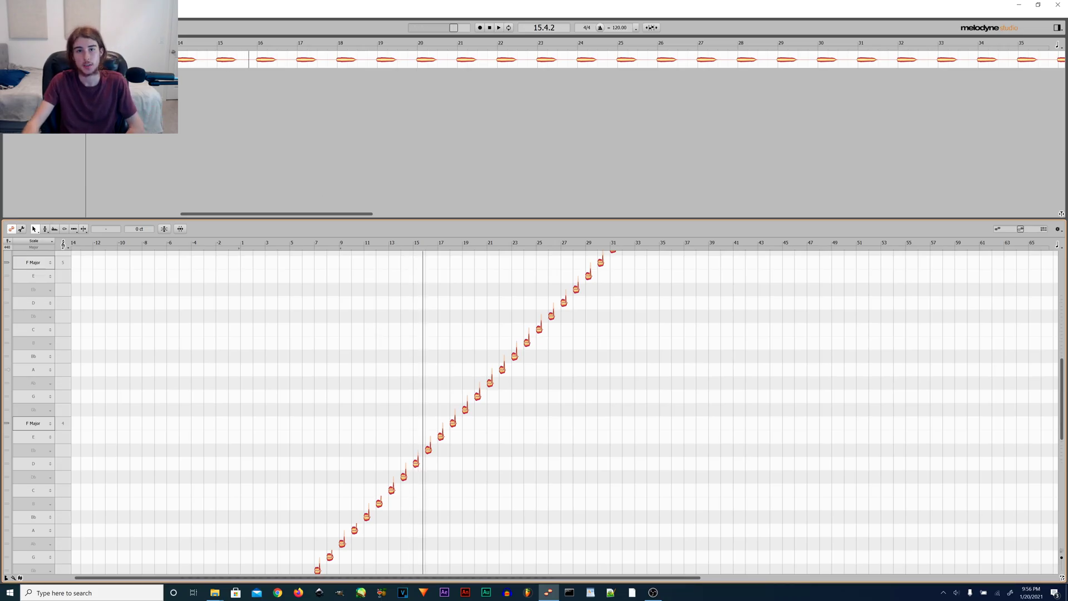
left_click(23, 119)
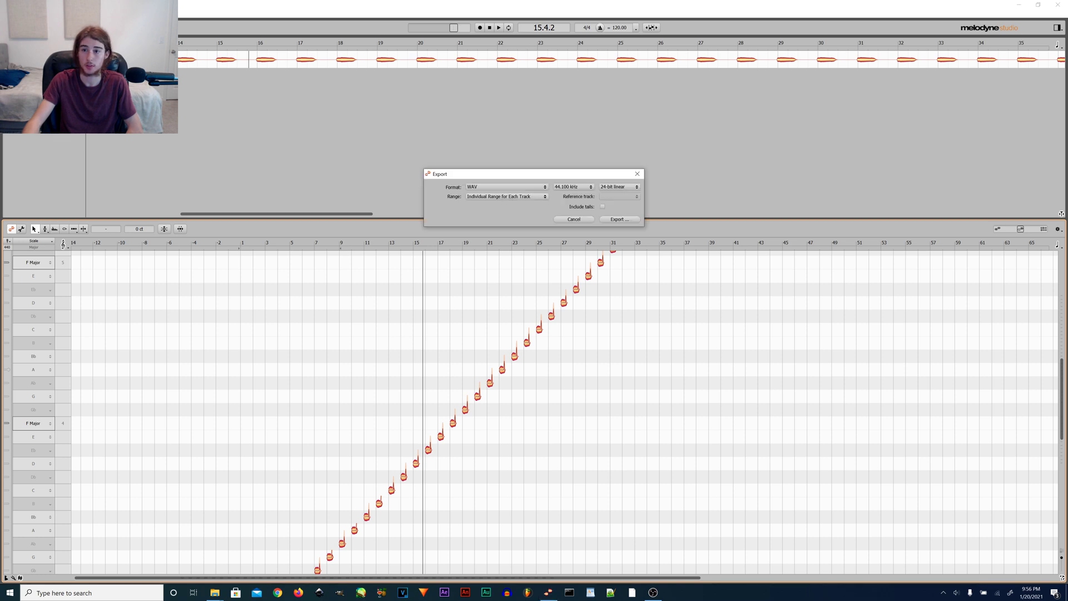
key("Return")
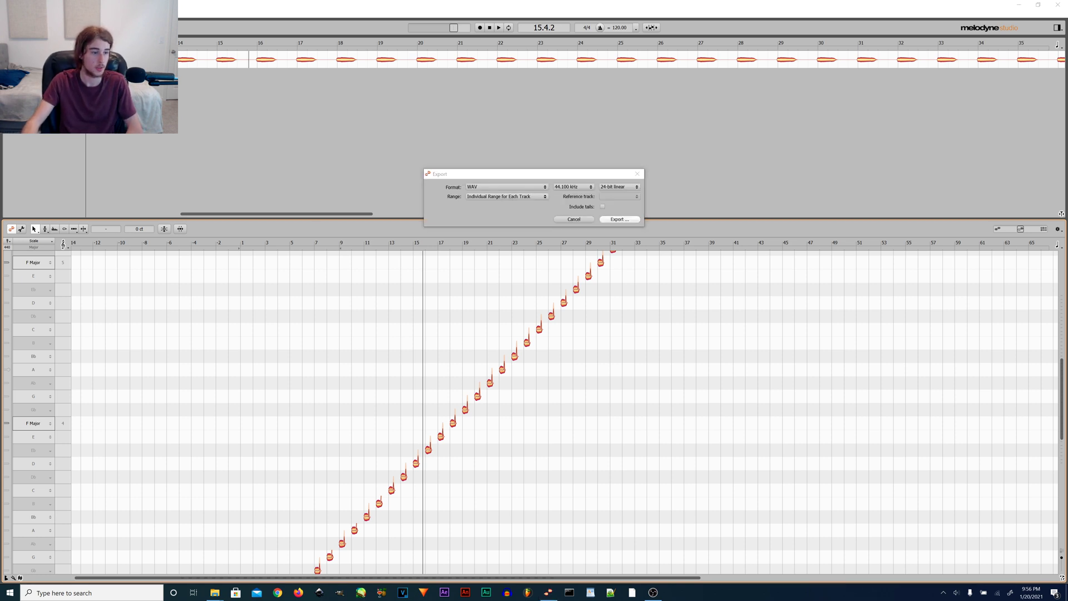
key("Return")
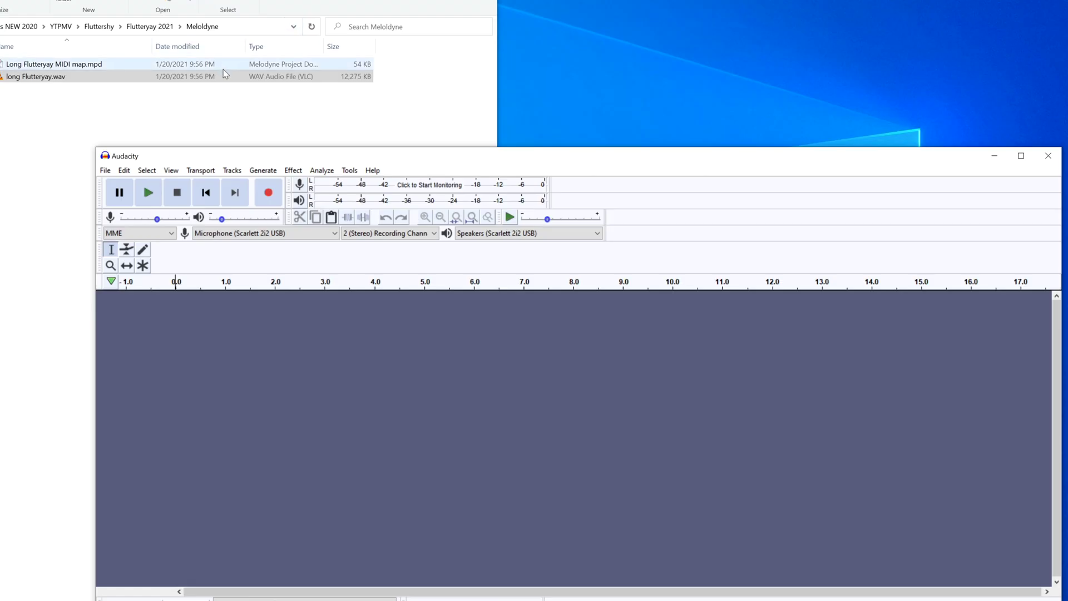
Step: Load long Flutteryay.wav into Audacity and export it as a 16-bit, level 5 FLAC in the Meloldyne folder
left_click_drag(217, 165, 554, 393)
left_click(105, 171)
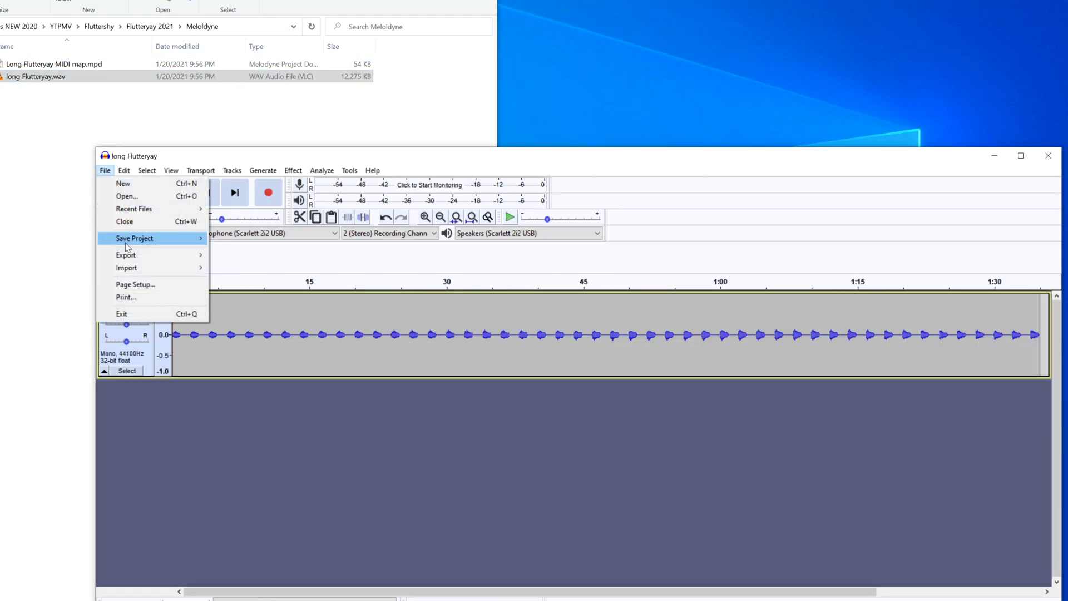
mouse_move(128, 253)
left_click(308, 293)
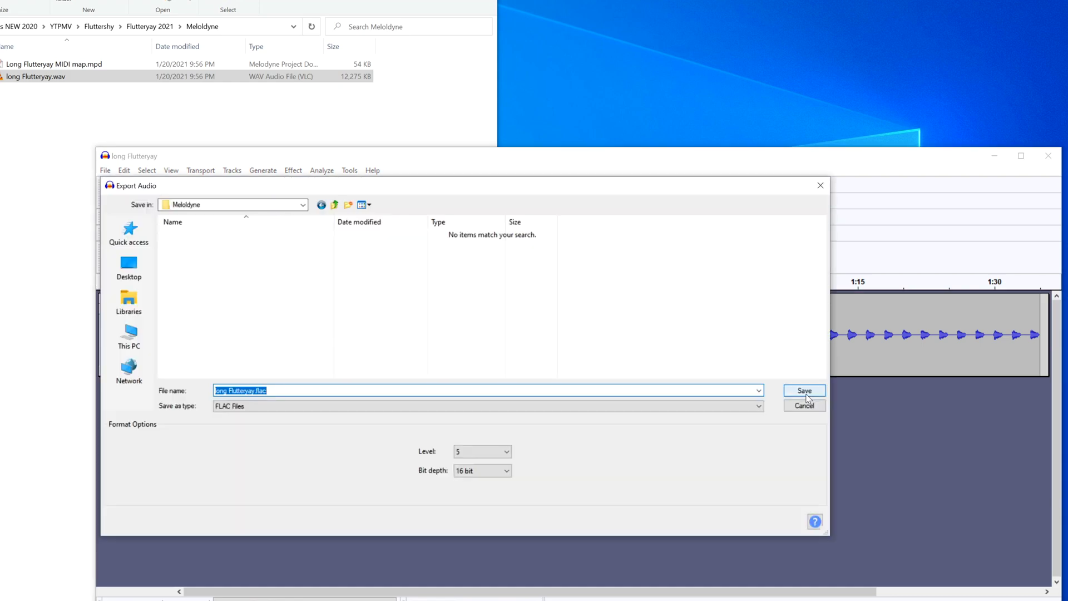
left_click(805, 392)
left_click(141, 147)
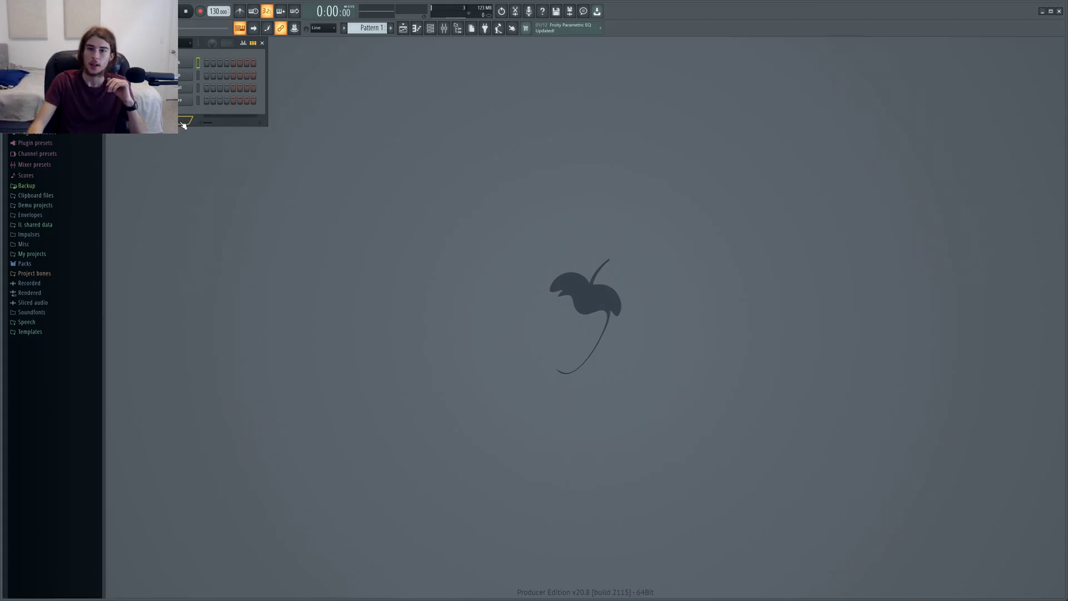
Step: In FL Studio, add a Slicex channel and load long Flutteryay MIDI map.flac into it
left_click(187, 118)
left_click(179, 224)
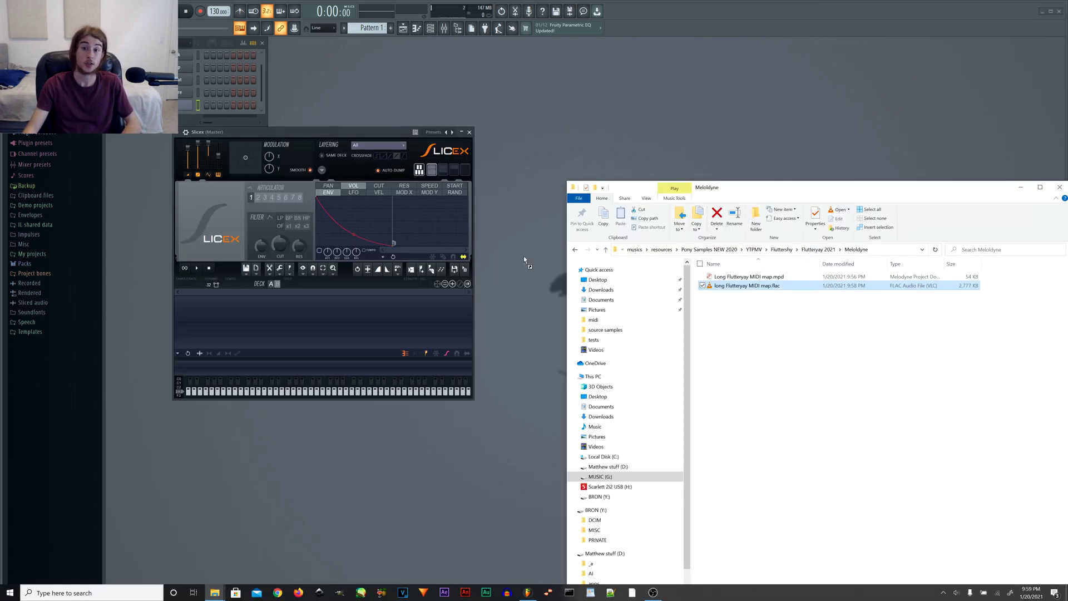
left_click_drag(523, 260, 327, 303)
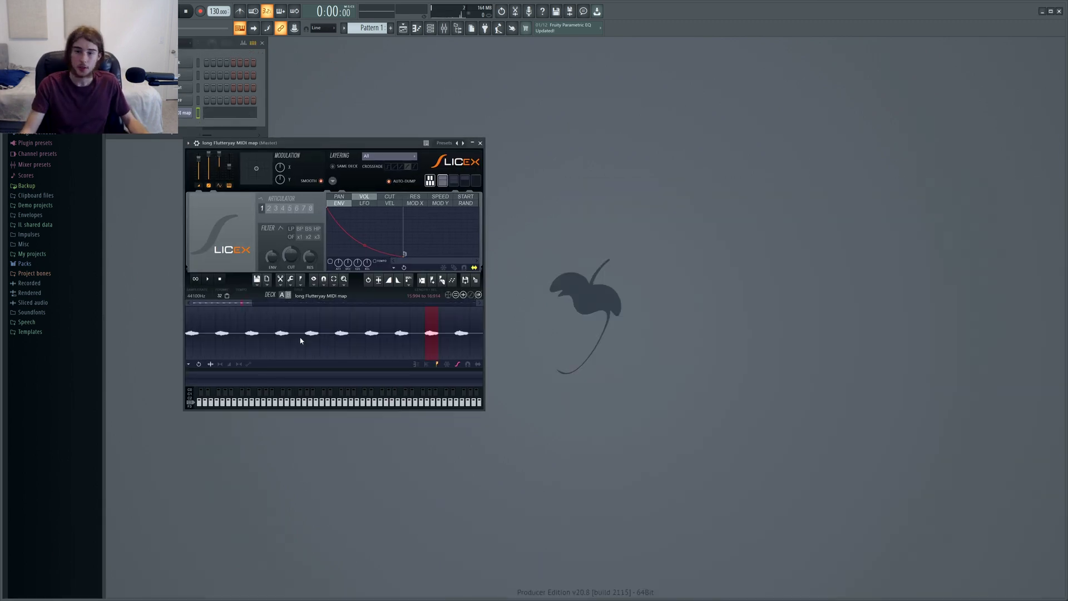
Step: Slice the loaded sample in Slicex with Detect pitch regions
left_click(300, 279)
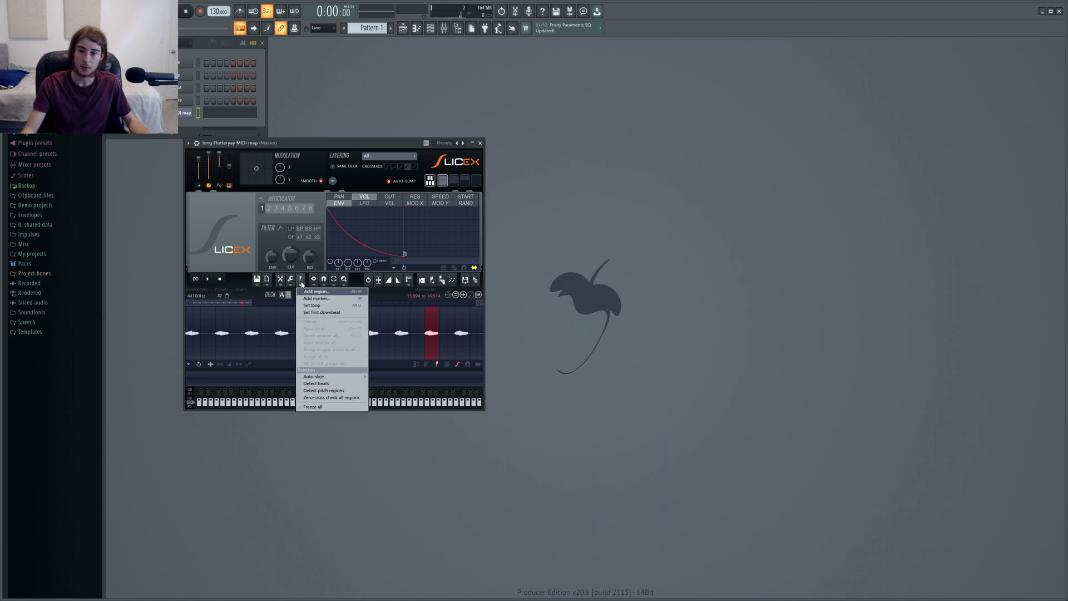
left_click(330, 390)
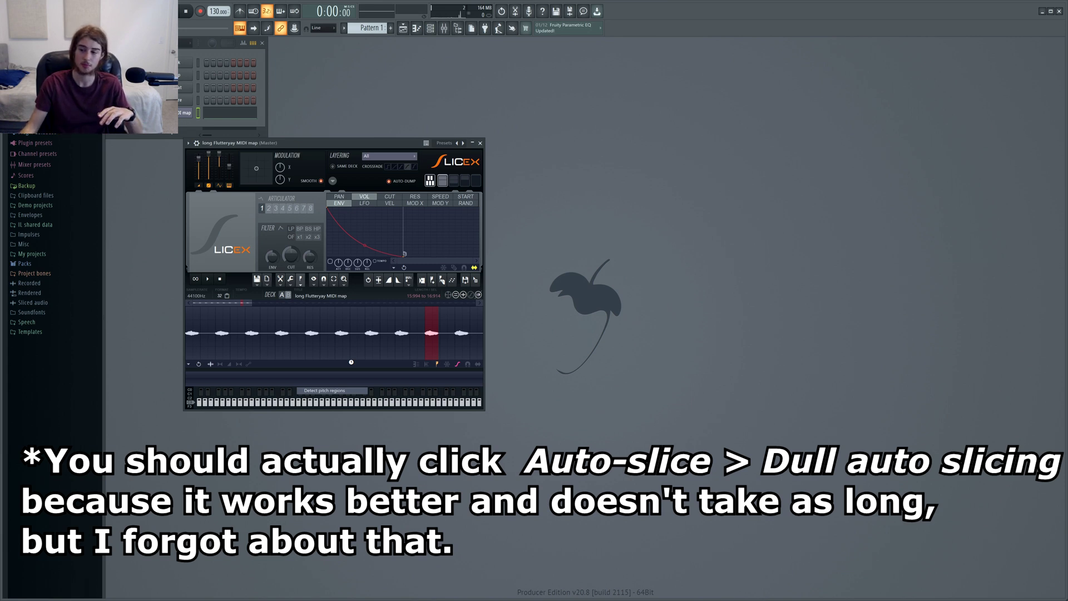
left_click(381, 382)
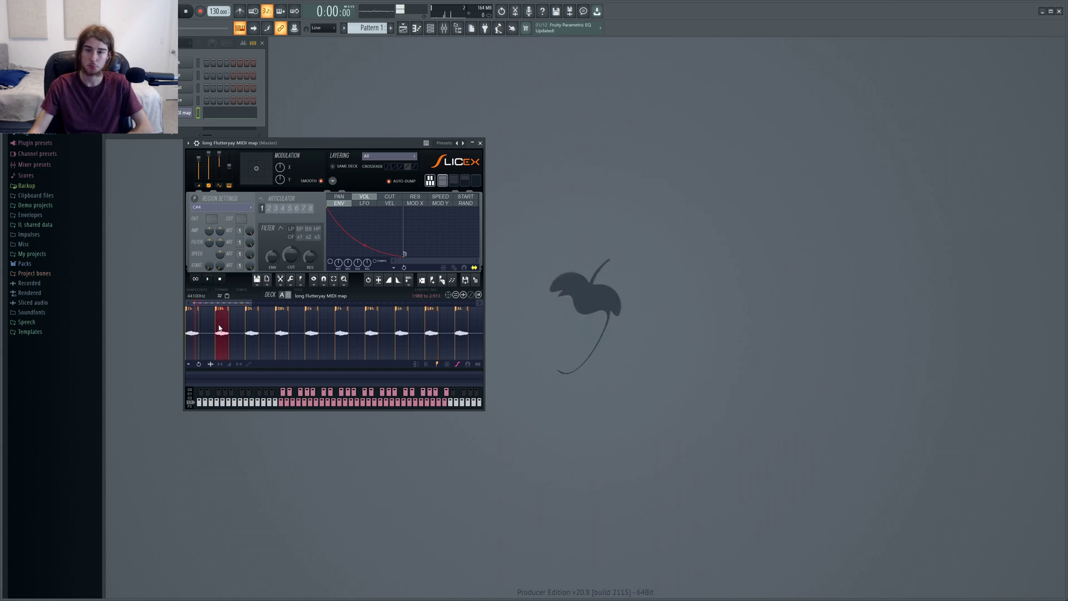
Step: Open the piano roll of the Slicex channel and audition the mapped slices upward from the lowest key
right_click(185, 105)
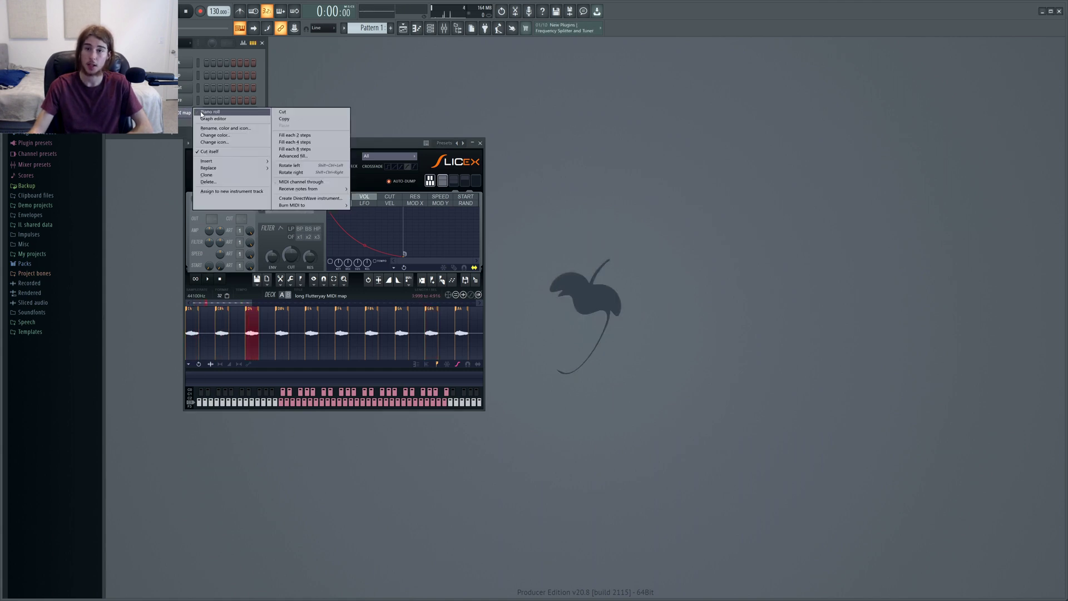
left_click(203, 114)
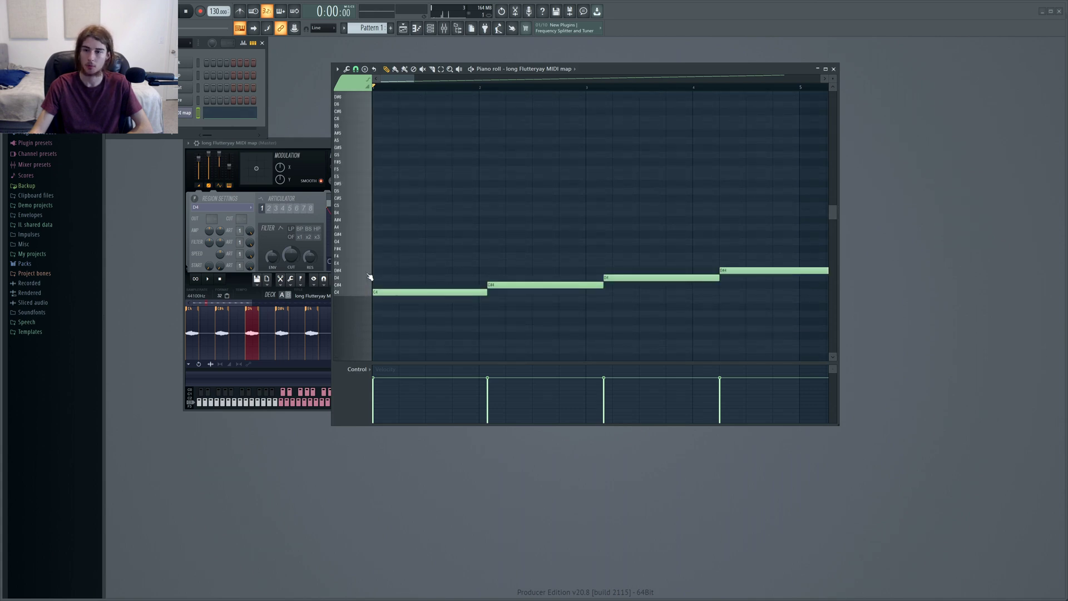
left_click_drag(370, 276, 370, 161)
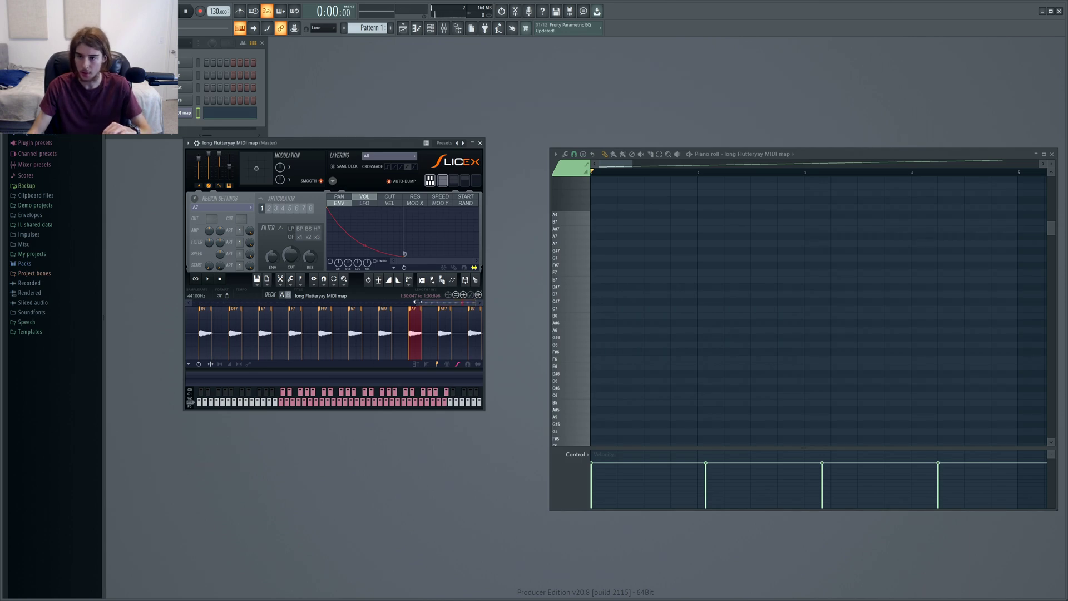
Step: Delete the surplus region inside the A7 note and extend the A7 region's end past the note's tail
left_click_drag(417, 302, 460, 304)
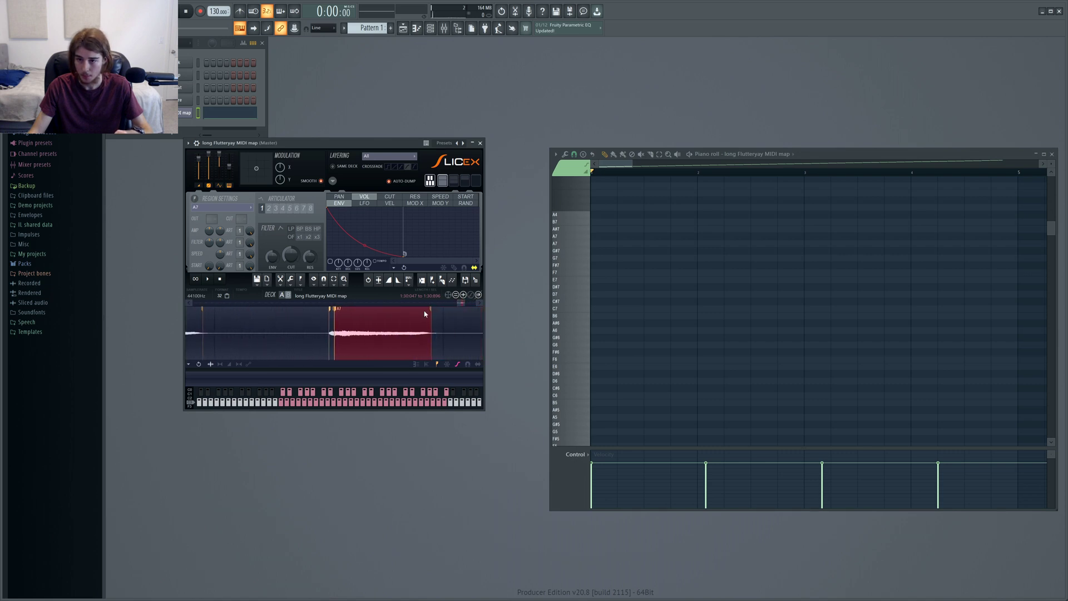
right_click(341, 313)
left_click(349, 319)
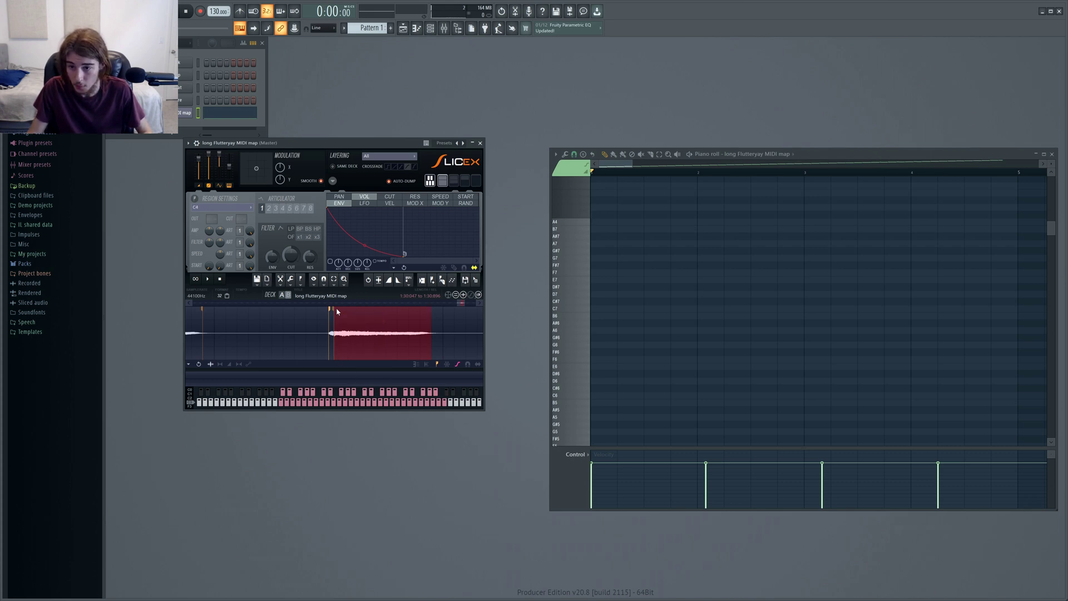
left_click_drag(337, 312, 450, 310)
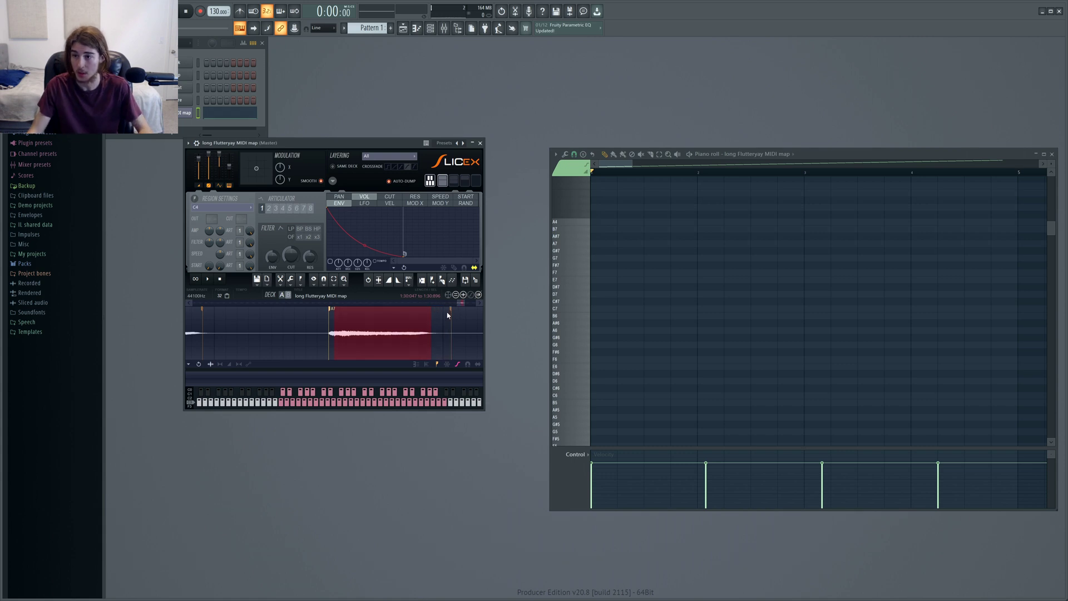
Step: Audition the highest mapped keys, then delete the surplus region near the very end of the waveform
left_click_drag(581, 250, 581, 227)
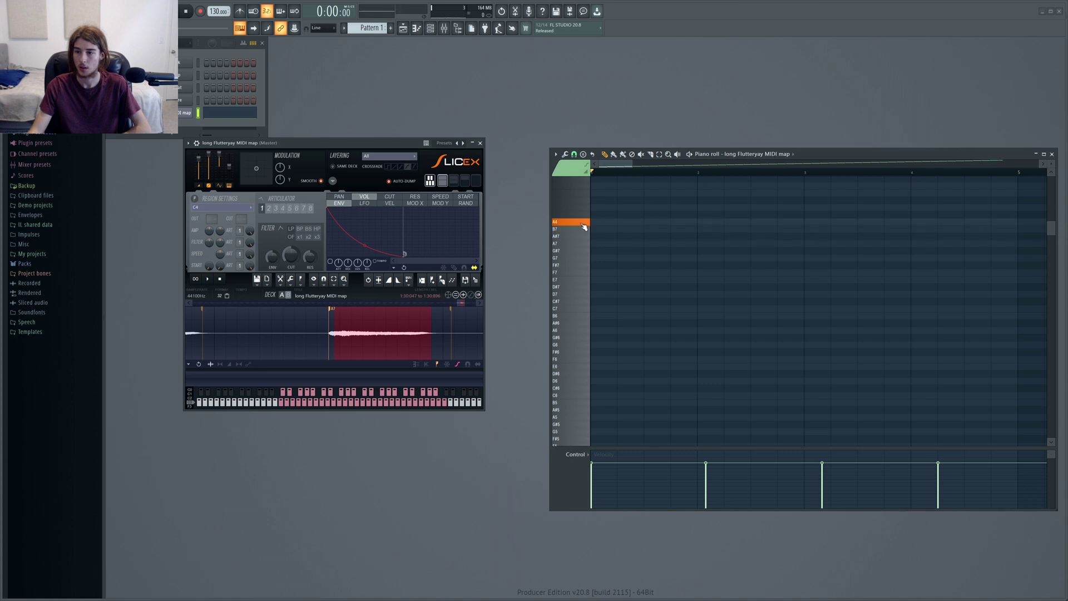
left_click_drag(461, 303, 475, 305)
right_click(481, 312)
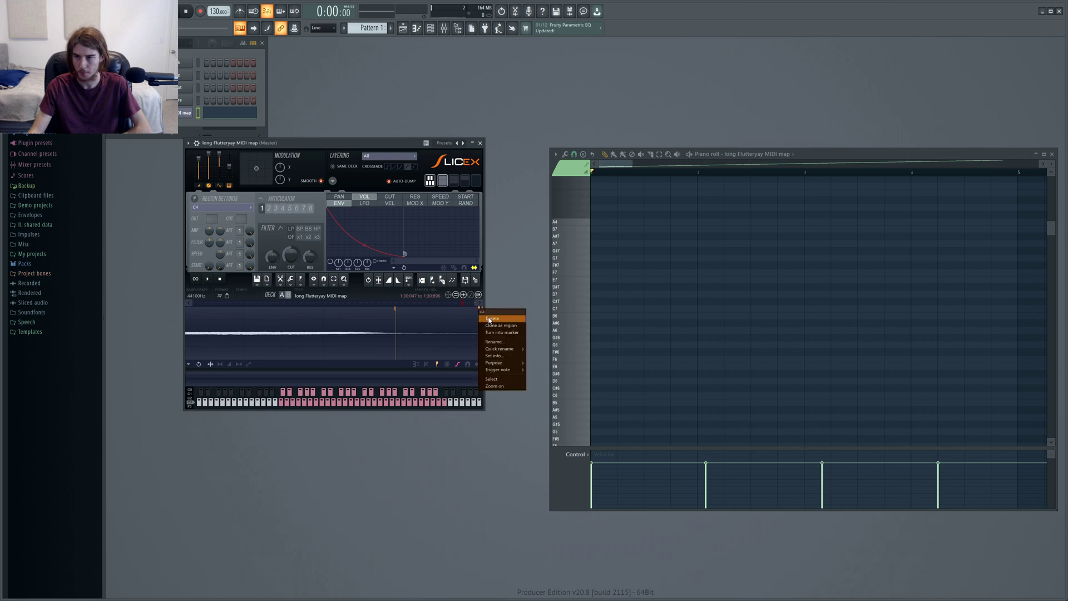
left_click(489, 319)
Step: Audition the mapped slices on the piano roll keys from the highest one downward
left_click(585, 234)
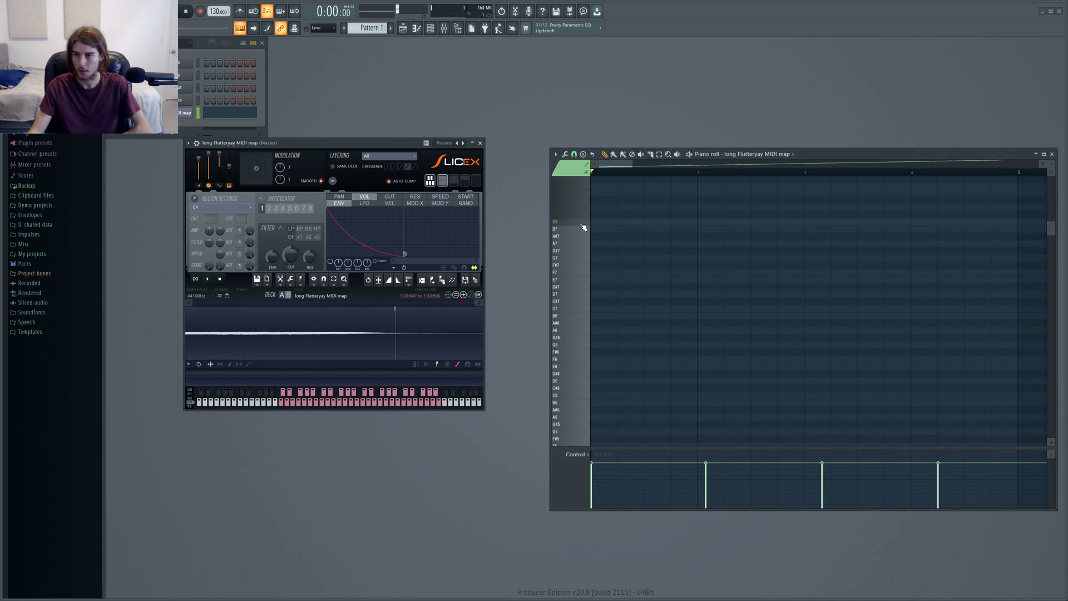
left_click(585, 231)
left_click(583, 252)
left_click_drag(583, 252, 579, 351)
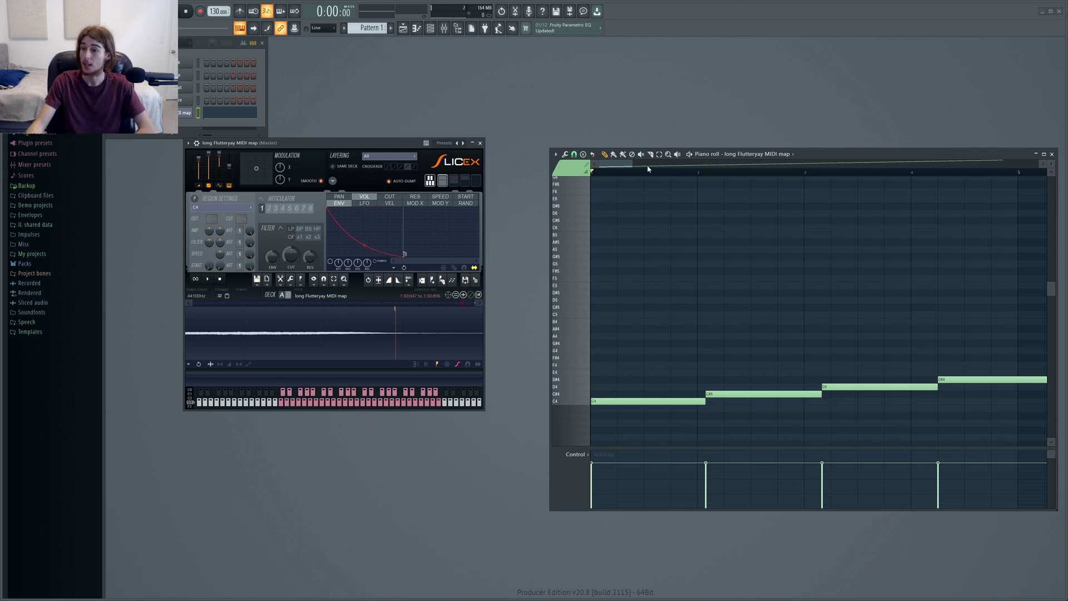
Step: Select all the ascending slice notes in the piano roll and delete them
left_click_drag(648, 169, 958, 145)
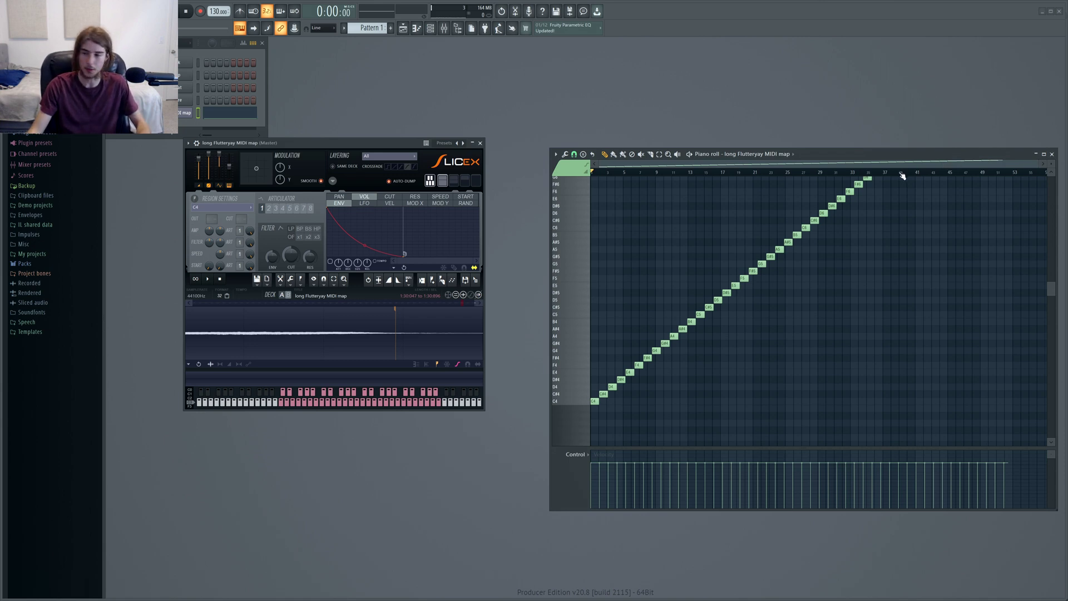
key("ctrl+a")
key("Delete")
Step: Examine the imported song notes in the piano roll and play them back from bar 21
scroll(692, 298, "up", 3)
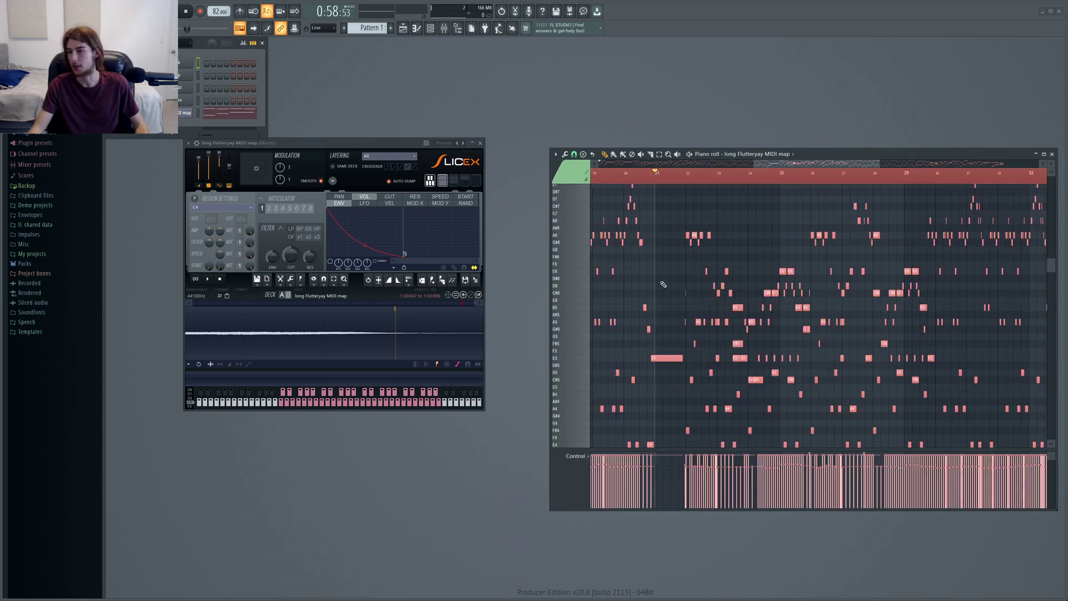
scroll(653, 370, "up", 5)
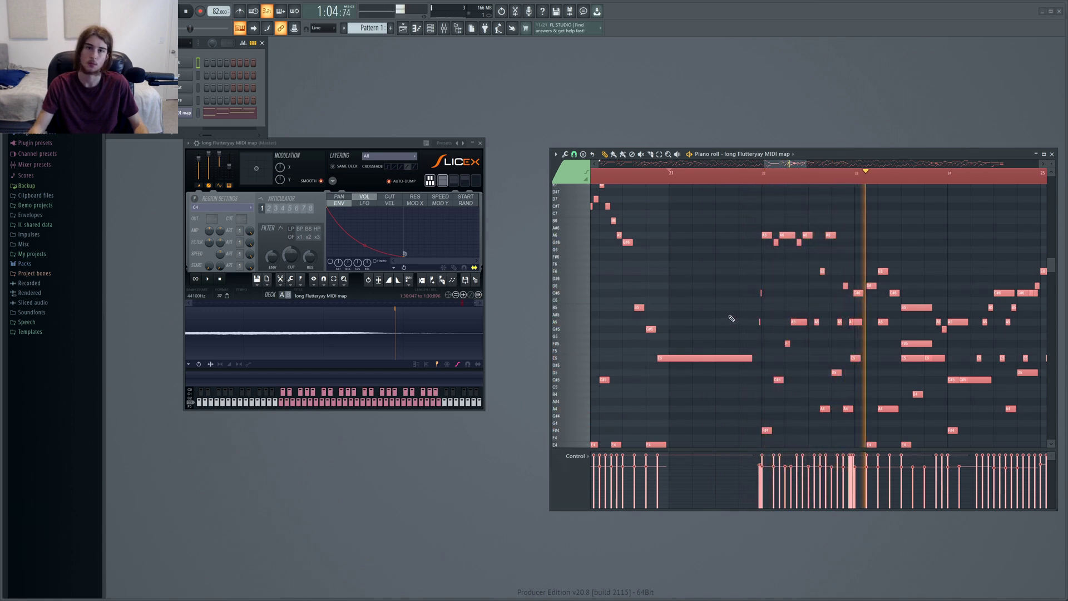
scroll(731, 318, "down", 5)
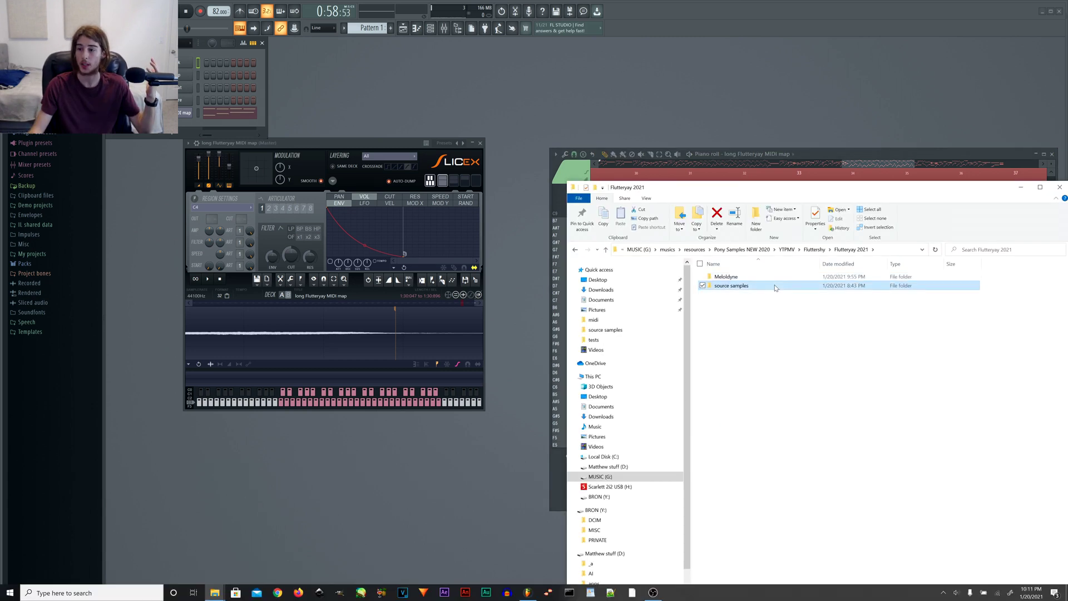
Step: Open the source samples folder and play the original long Flutteryay.flac for comparison
double_click(776, 287)
double_click(776, 281)
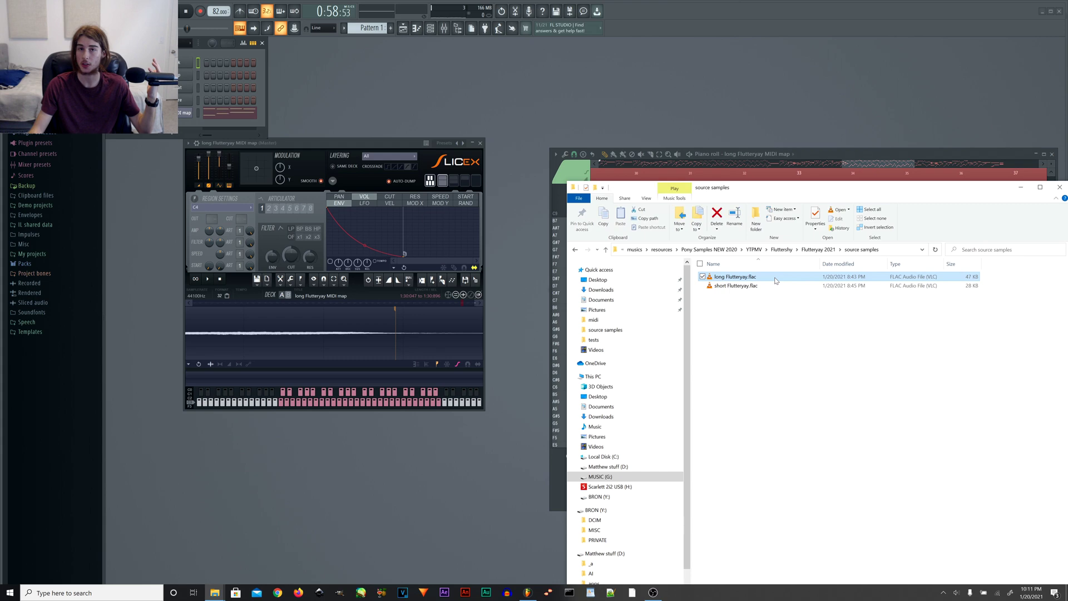
left_click(1059, 3)
Step: Play back the song notes in the piano roll from bar 33 for a moment, then stop
left_click(883, 154)
left_click(800, 174)
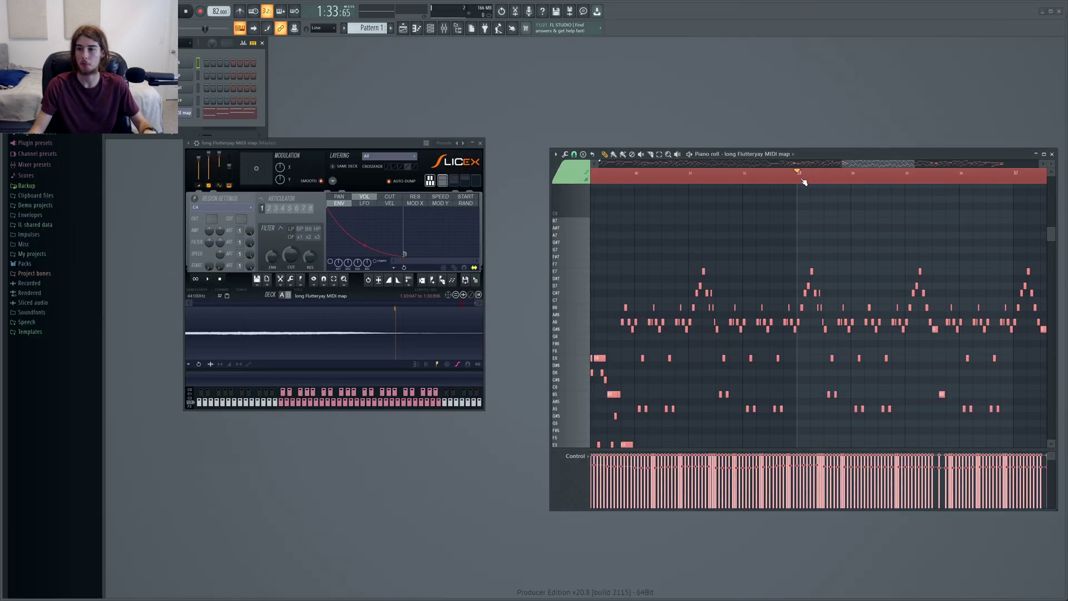
key("space")
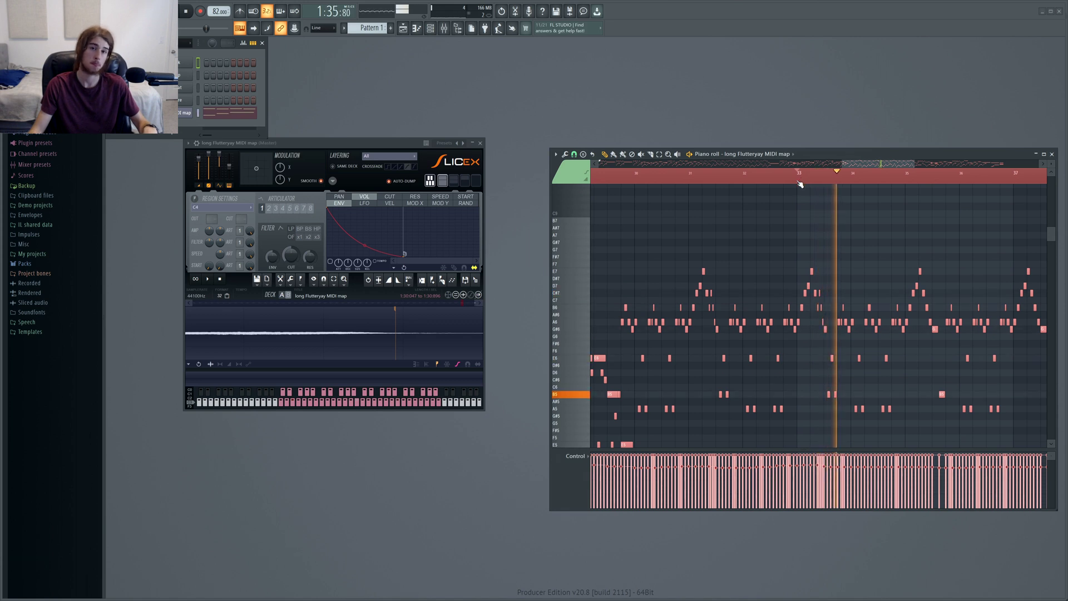
key("space")
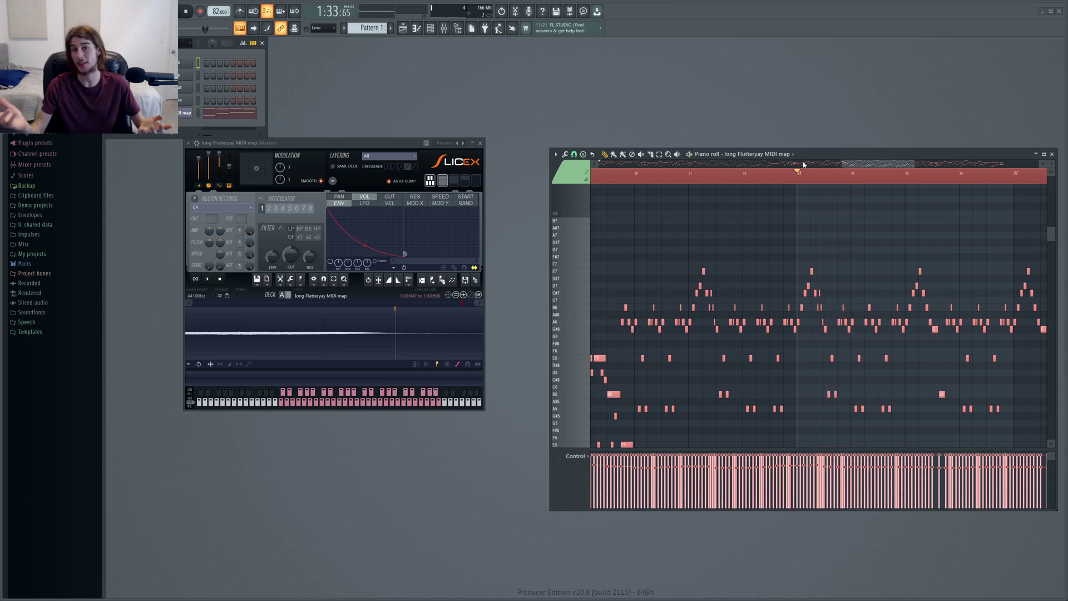